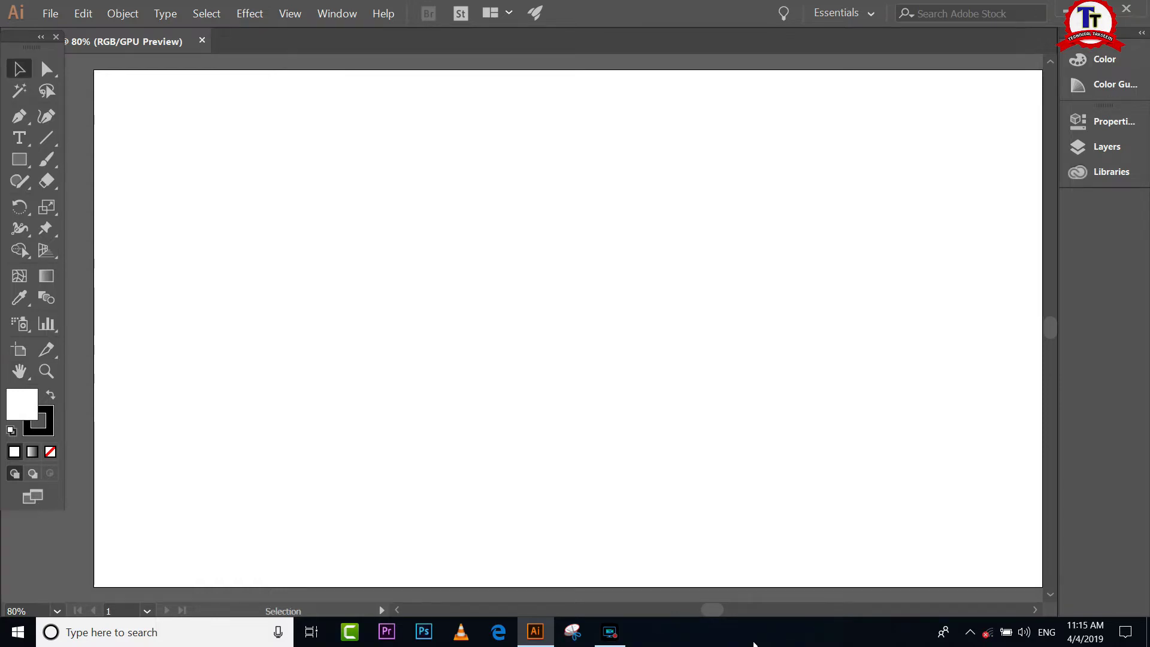
# Draw a large rectangle for the bus body, right of the artboard's centre
pyautogui.click(22, 161)
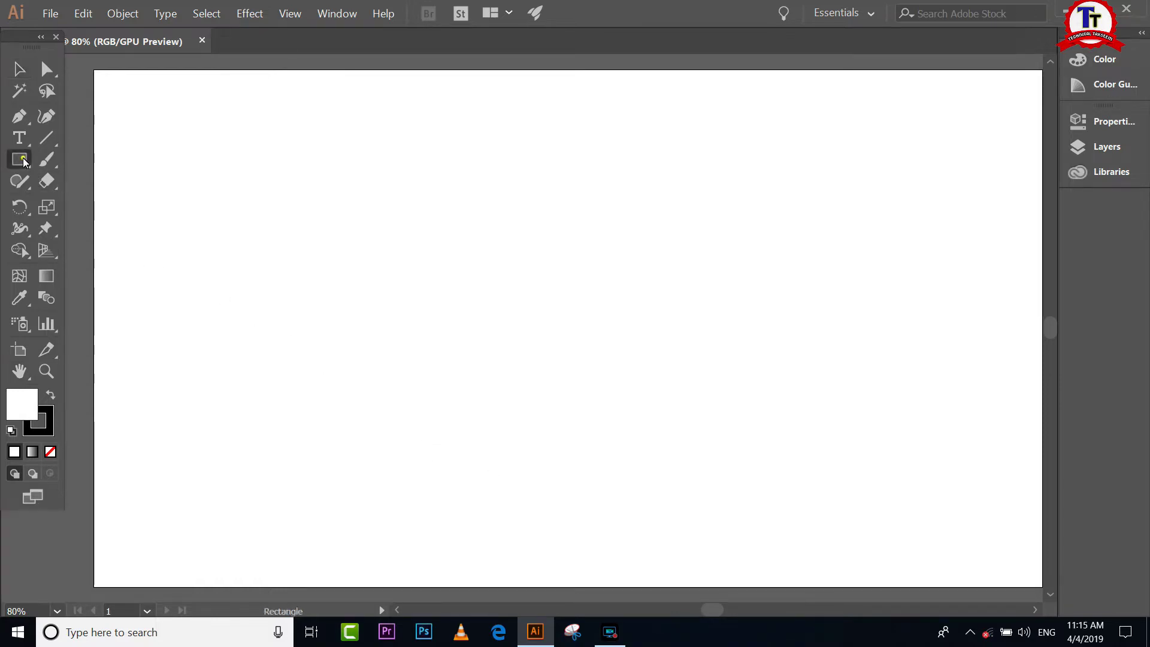
pyautogui.moveTo(305, 220); pyautogui.dragTo(967, 569)
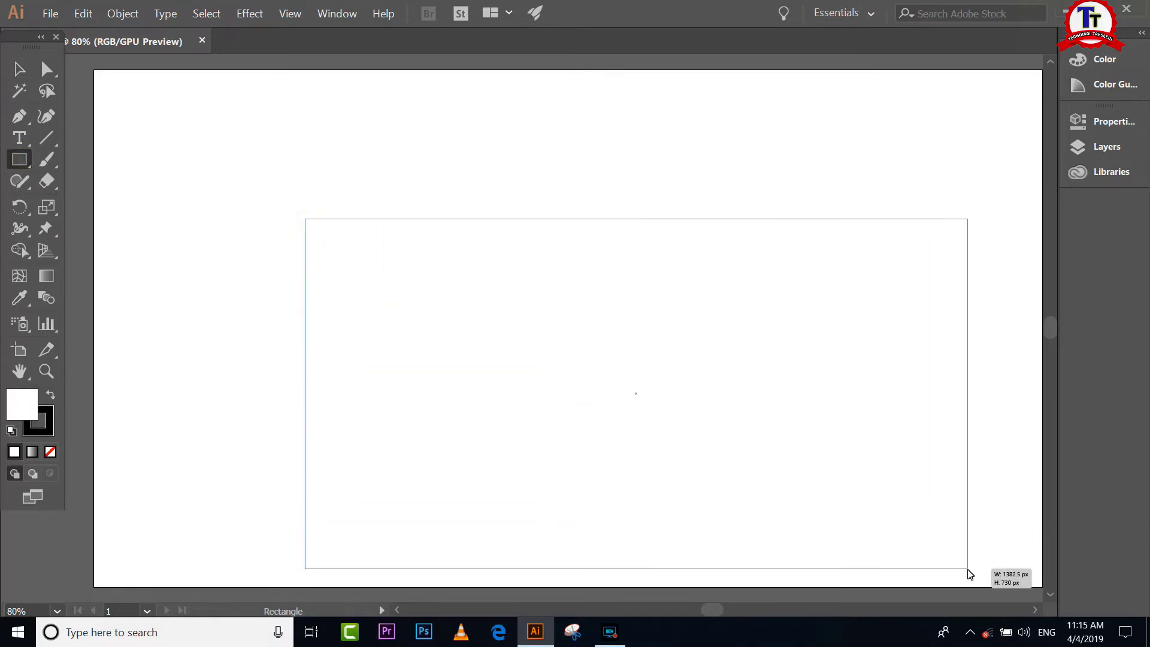
pyautogui.moveTo(970, 574); pyautogui.dragTo(968, 570)
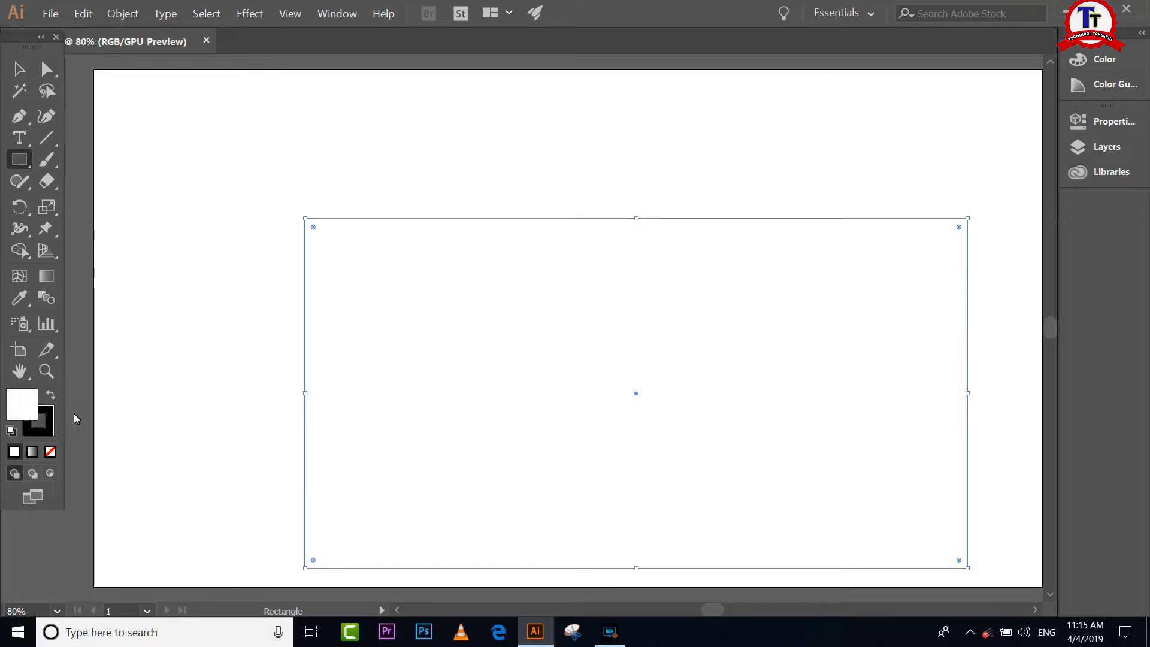
# Fill the rectangle blue, then crimson red from the Color Guide shades
pyautogui.doubleClick(24, 405)
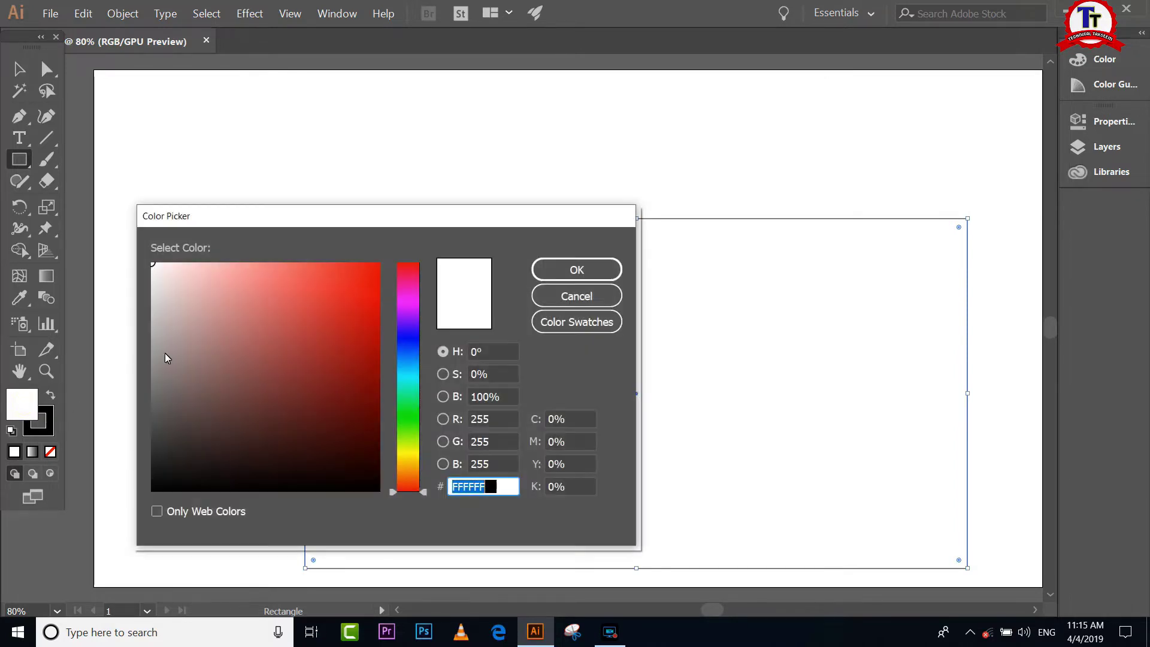
pyautogui.click(557, 292)
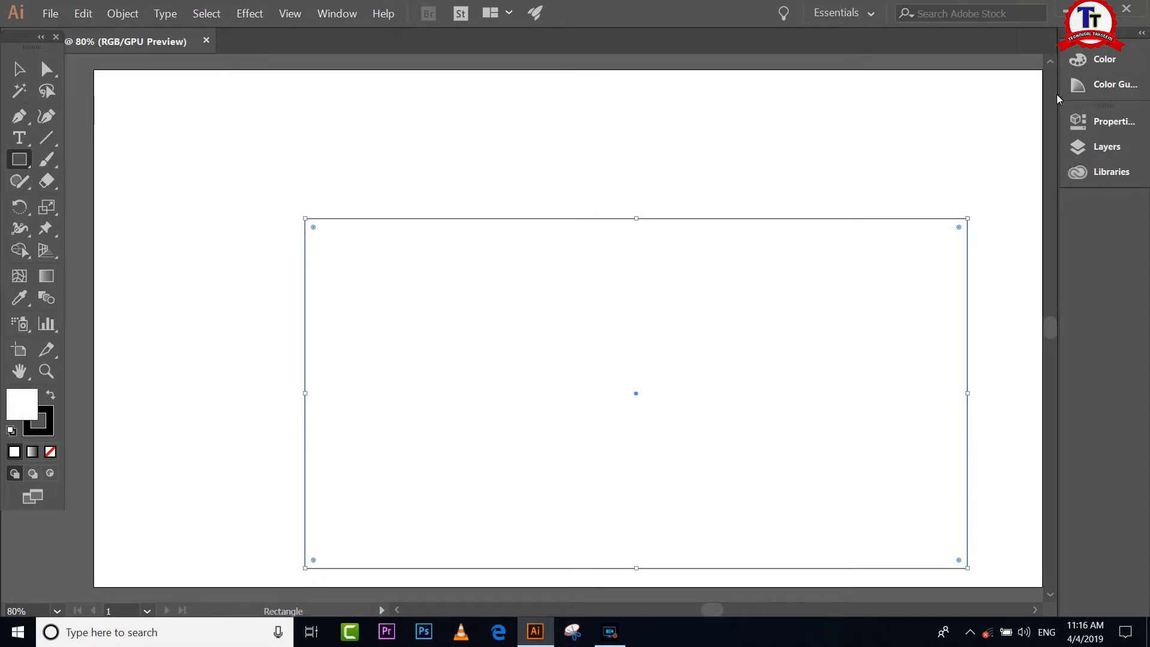
pyautogui.click(1088, 63)
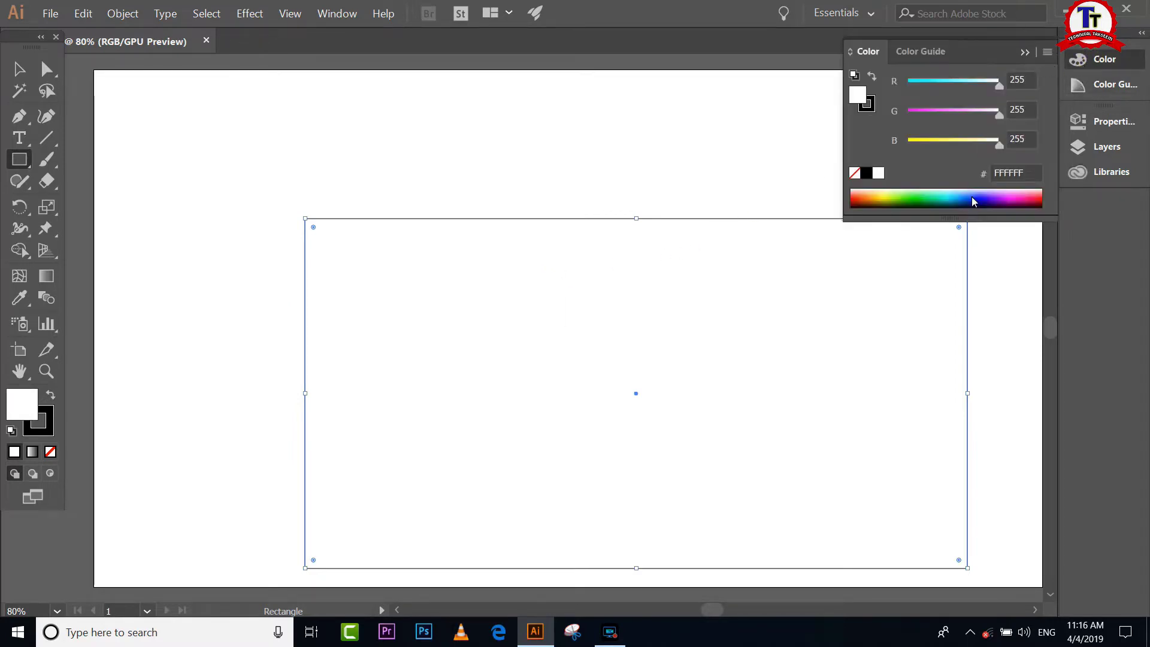
pyautogui.click(973, 198)
pyautogui.click(1085, 89)
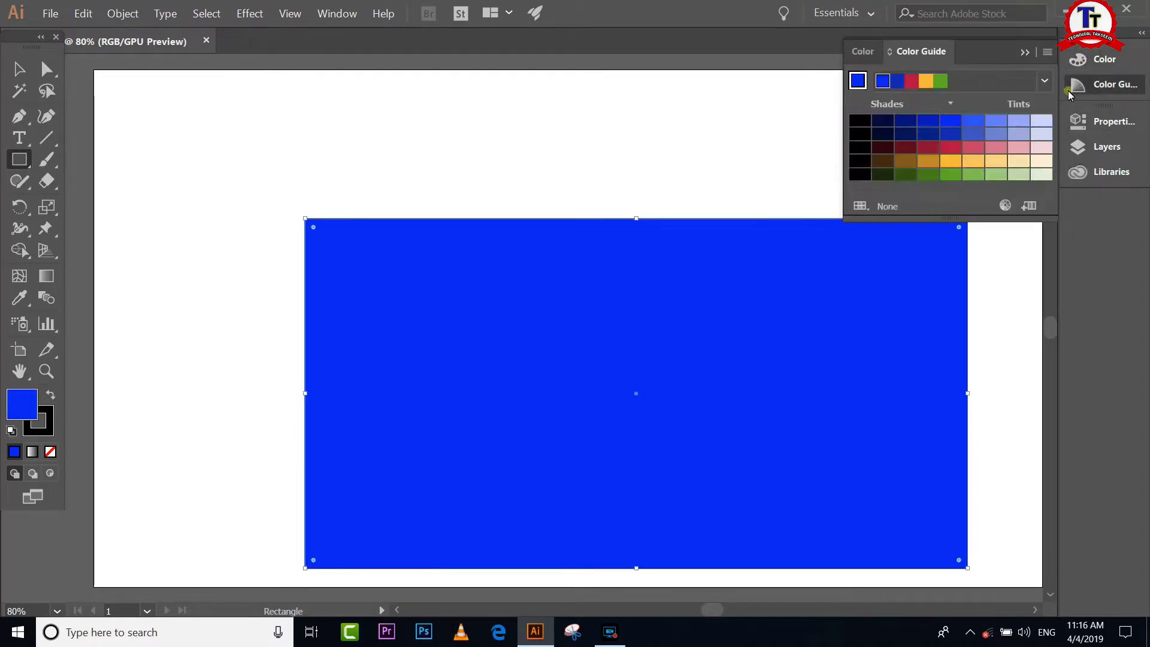
pyautogui.click(1019, 147)
pyautogui.click(950, 147)
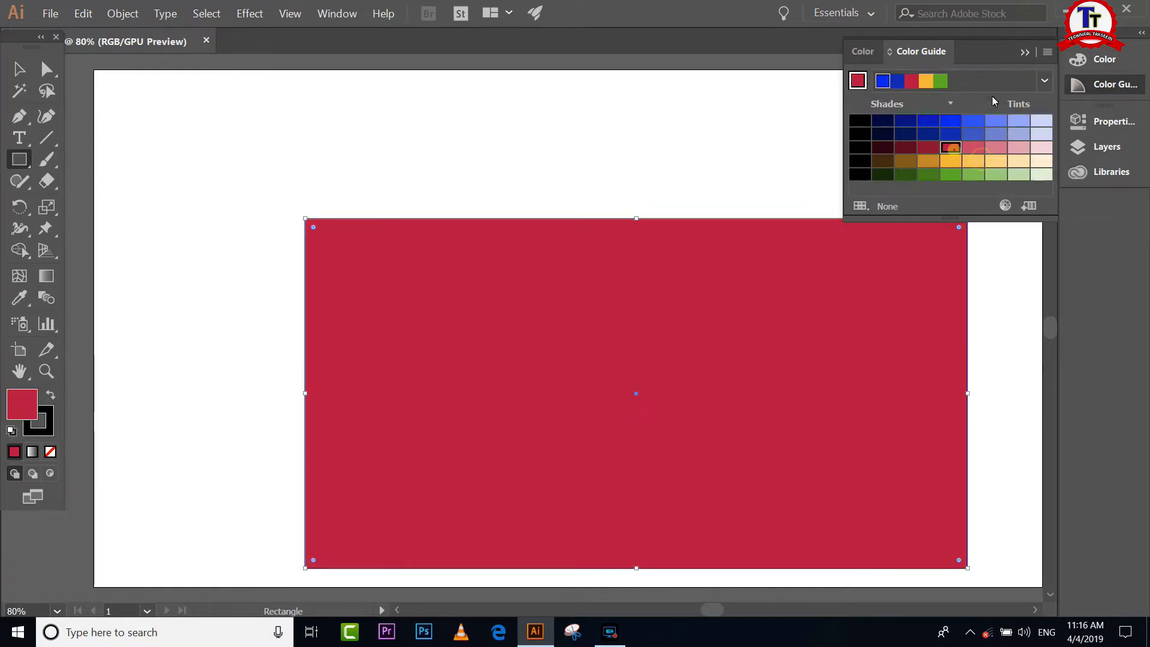
pyautogui.click(1025, 53)
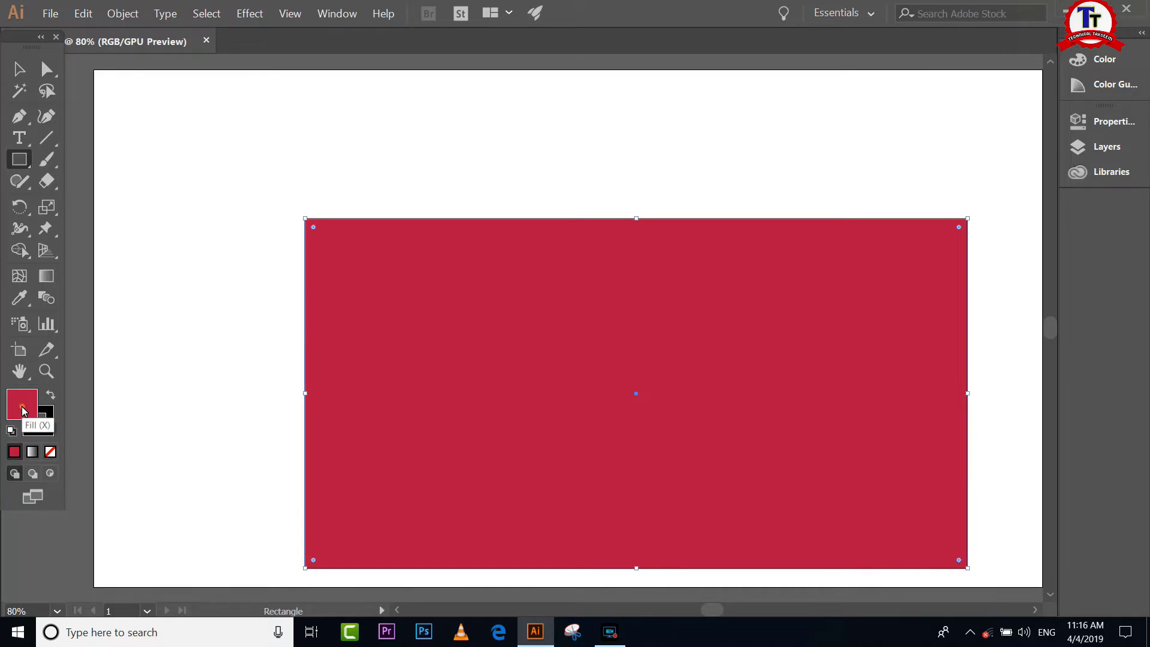
# Change the rectangle's fill to bright red in the Color Picker
pyautogui.doubleClick(23, 411)
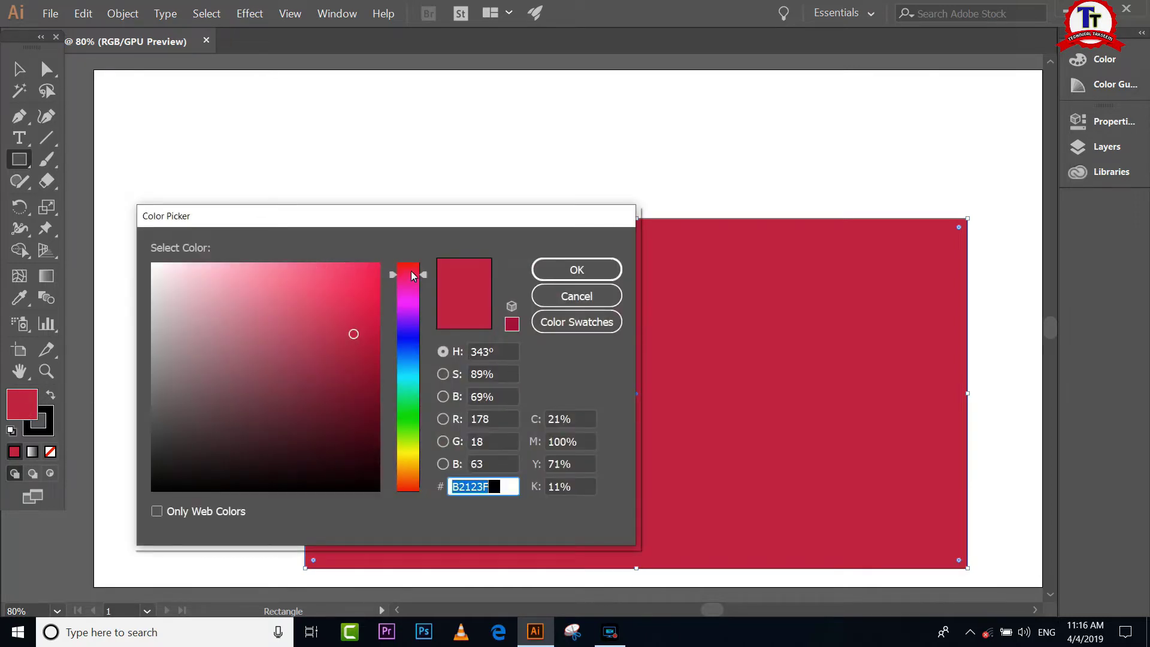
pyautogui.click(414, 265)
pyautogui.click(372, 272)
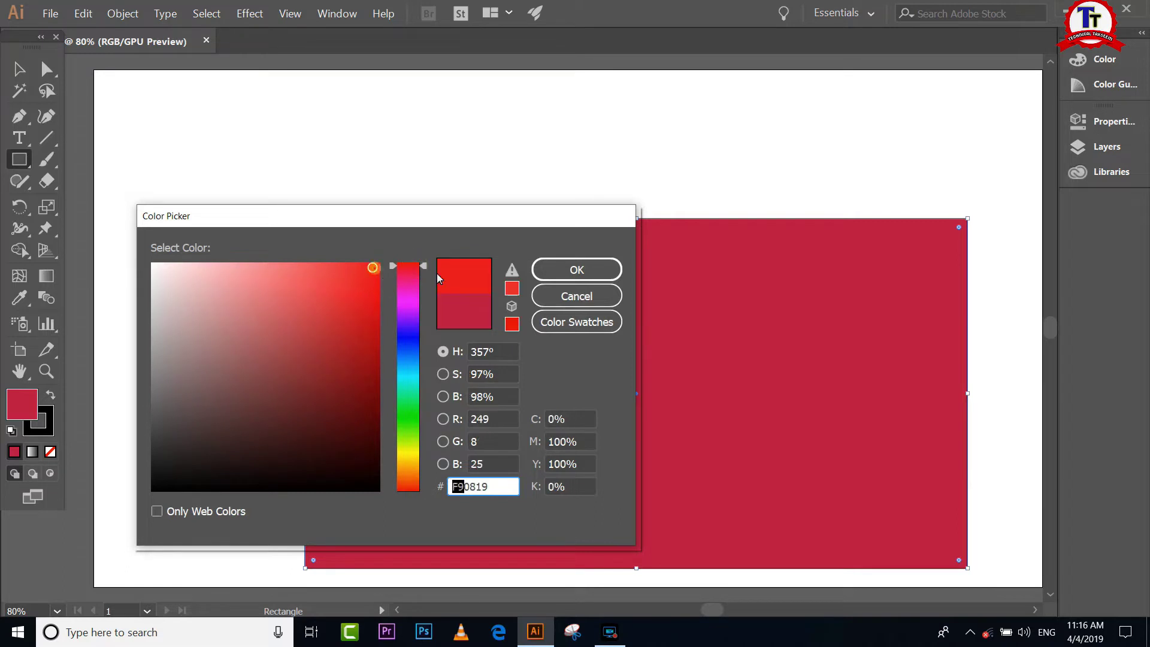
pyautogui.click(547, 270)
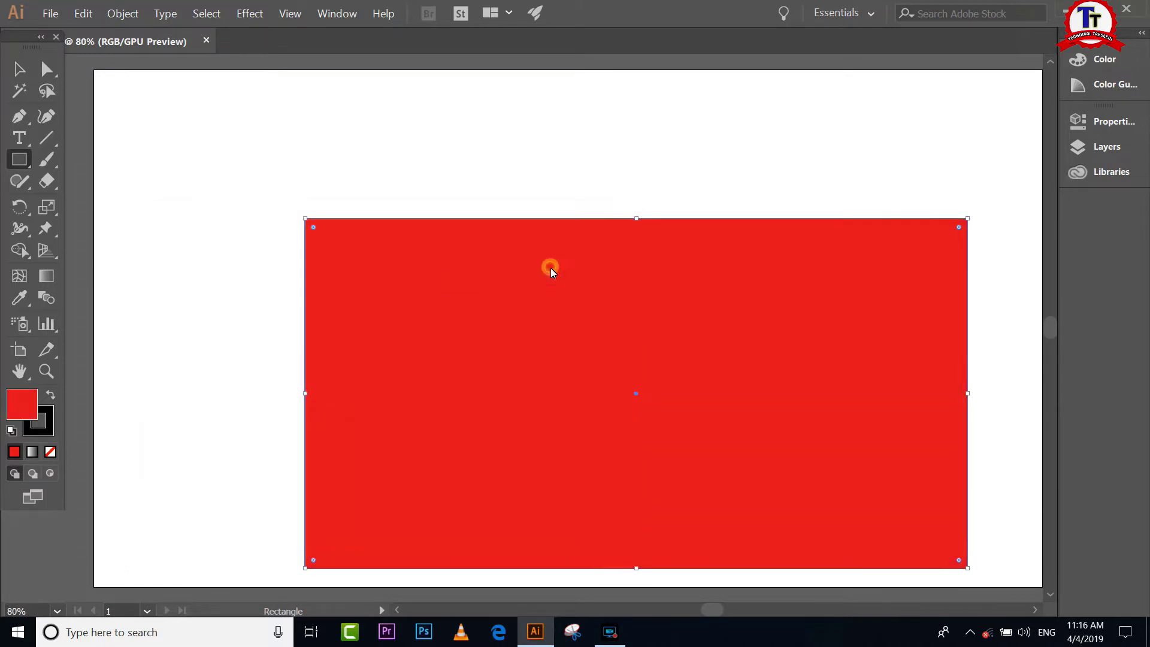
# Move the red rectangle up and widen it to the right
pyautogui.click(20, 73)
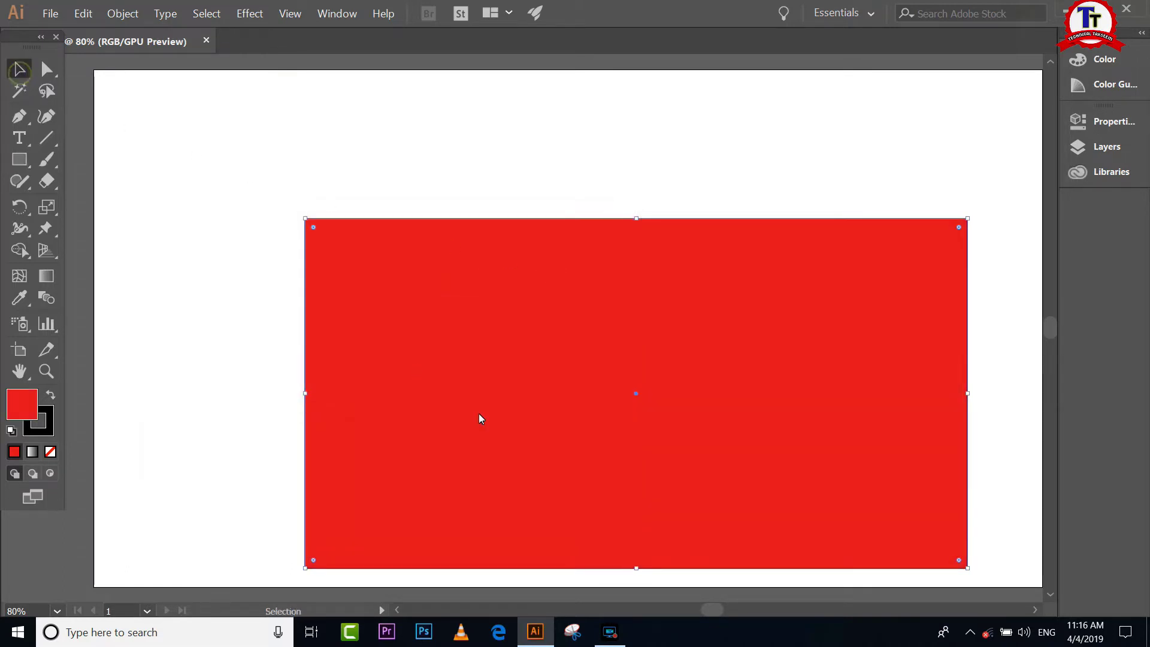
pyautogui.moveTo(527, 446)
pyautogui.mouseDown()
pyautogui.moveTo(517, 383)
pyautogui.moveTo(534, 379)
pyautogui.mouseUp()
pyautogui.moveTo(975, 323); pyautogui.dragTo(1013, 323)
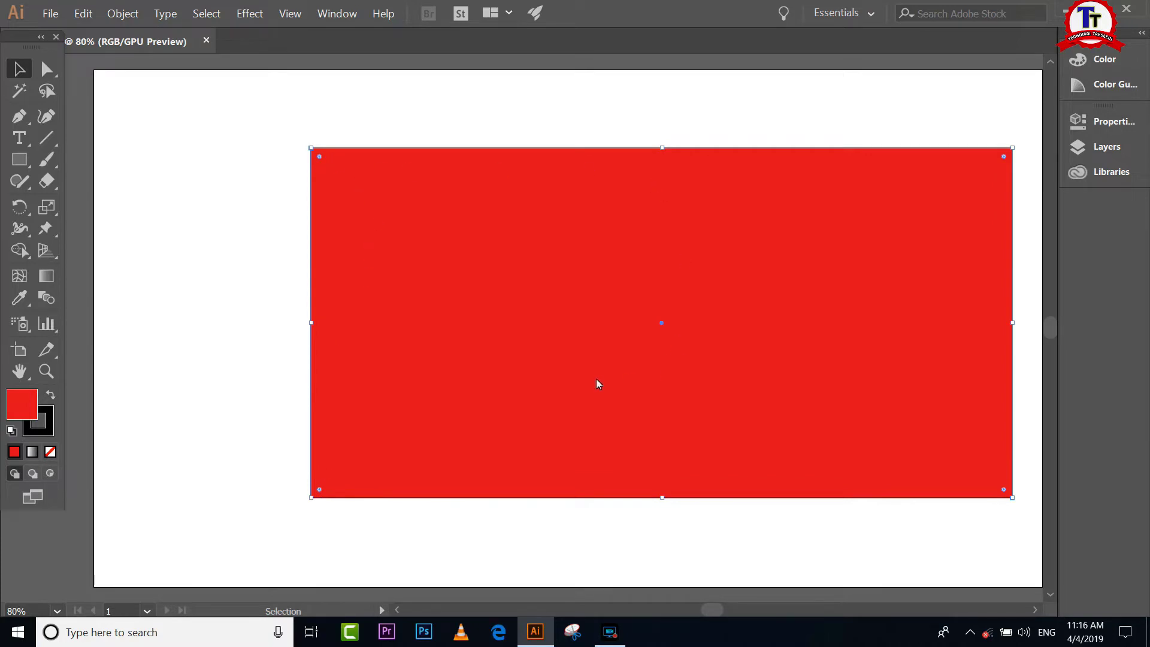
# Give the rectangle large rounded corners and Alt-drag a duplicate to the left
pyautogui.moveTo(262, 118)
pyautogui.mouseDown()
pyautogui.moveTo(761, 528)
pyautogui.moveTo(941, 535)
pyautogui.mouseUp()
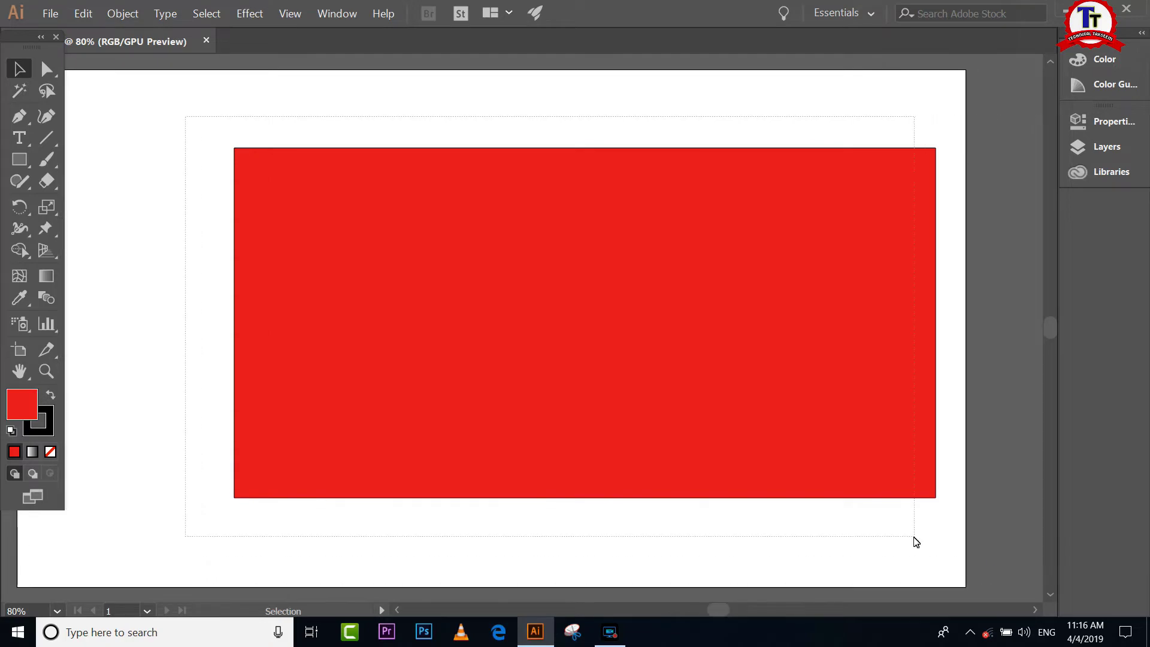
pyautogui.moveTo(942, 535); pyautogui.dragTo(942, 535)
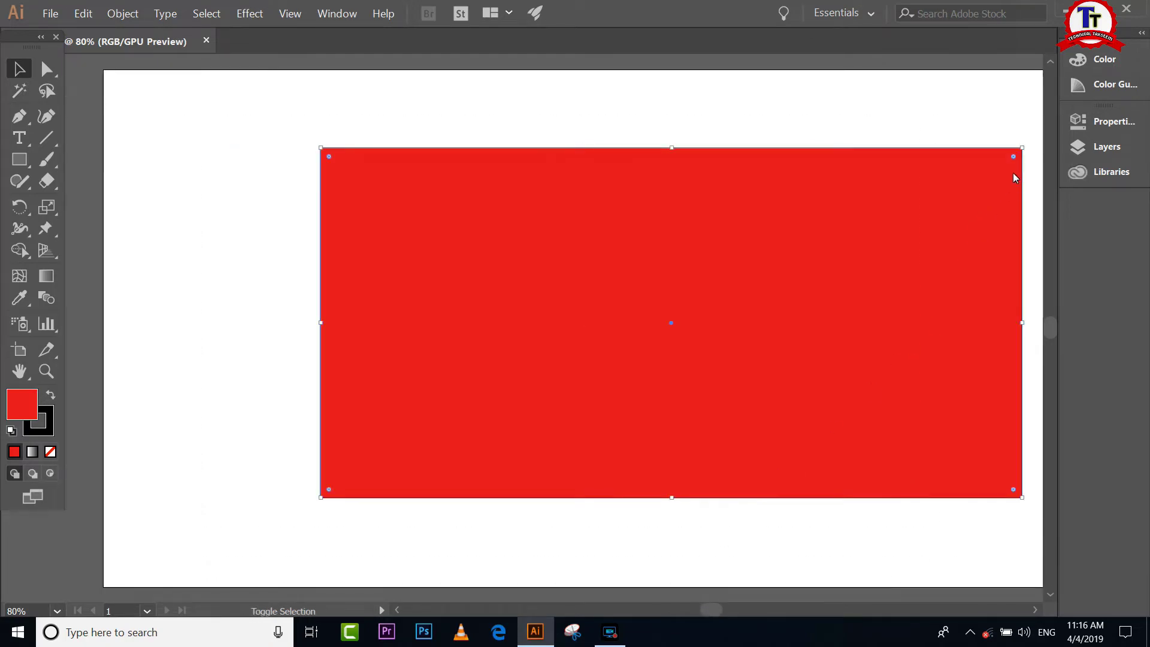
pyautogui.moveTo(1015, 156); pyautogui.dragTo(986, 178)
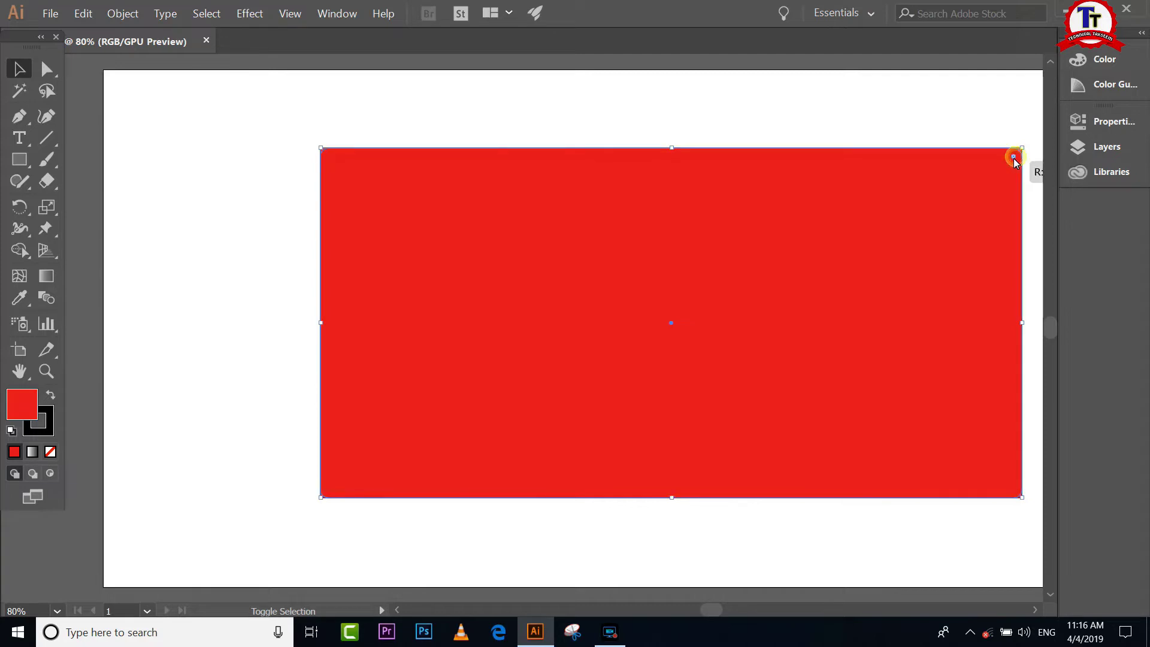
pyautogui.moveTo(988, 178); pyautogui.dragTo(987, 183)
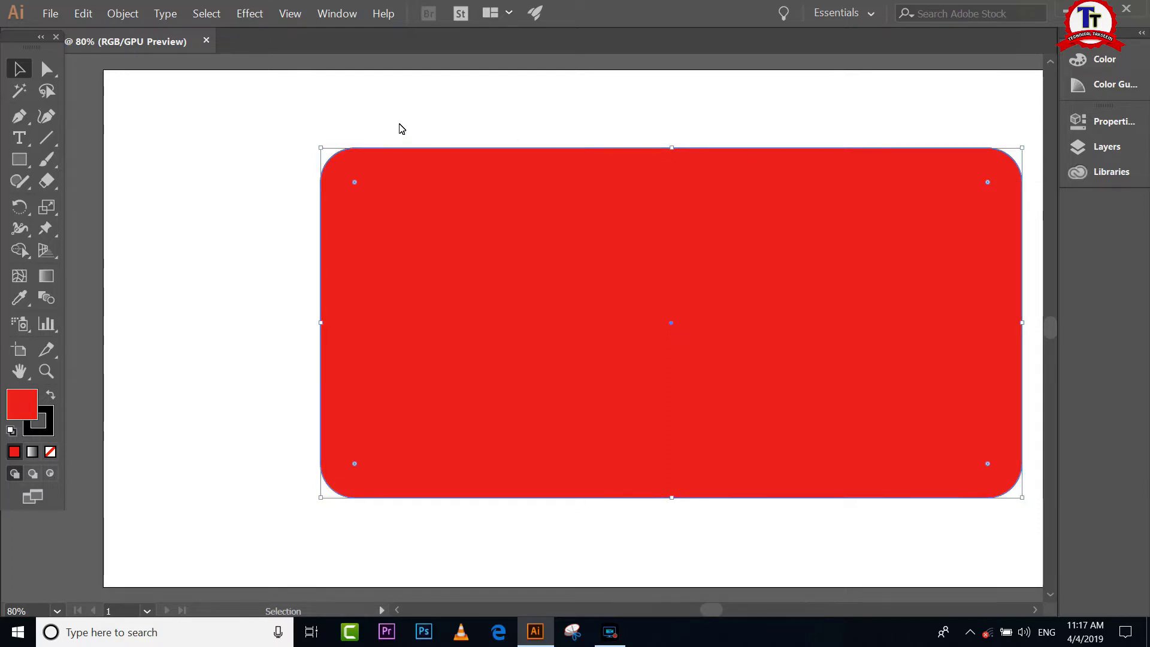
pyautogui.click(211, 131)
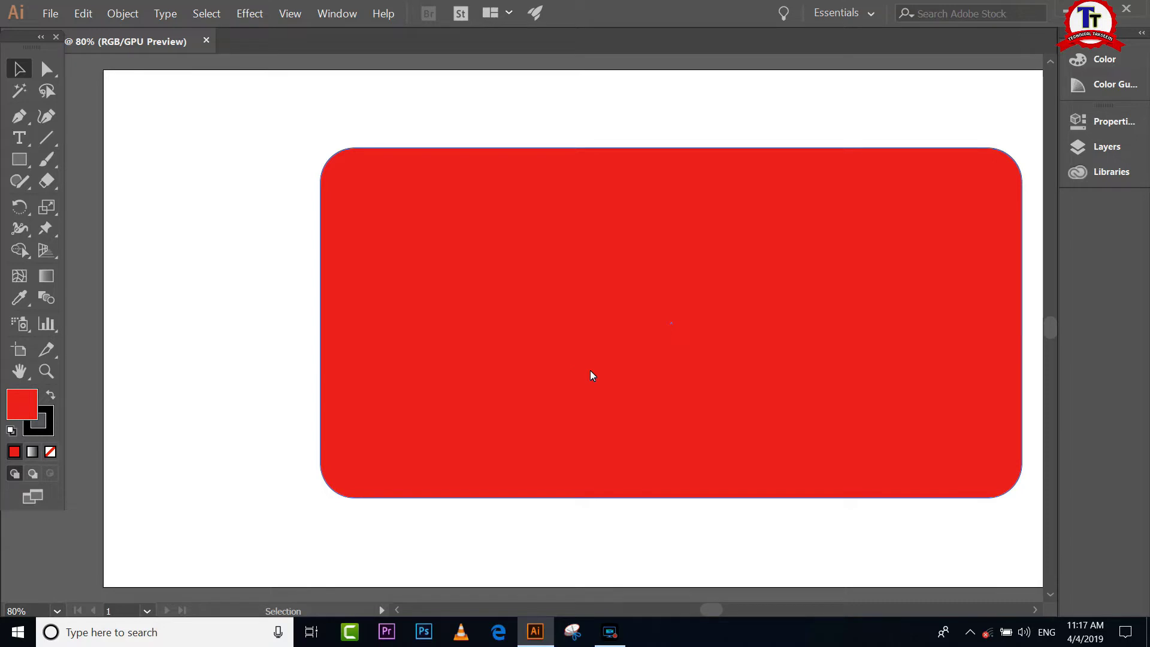
pyautogui.moveTo(692, 354); pyautogui.dragTo(512, 360)
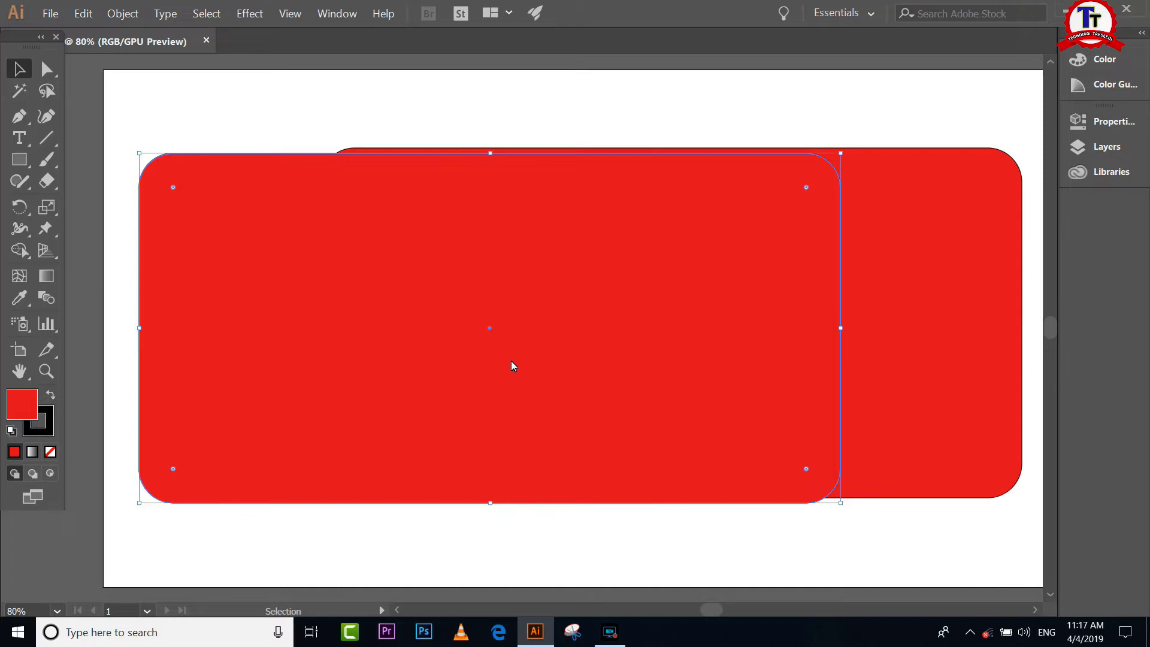
# Shift both shapes left and scale the duplicate down around its centre
pyautogui.press('shift')
pyautogui.moveTo(837, 154)
pyautogui.mouseDown()
pyautogui.moveTo(750, 187)
pyautogui.moveTo(761, 178)
pyautogui.mouseUp()
pyautogui.keyDown('shift'); pyautogui.click(847, 179); pyautogui.keyUp('shift')
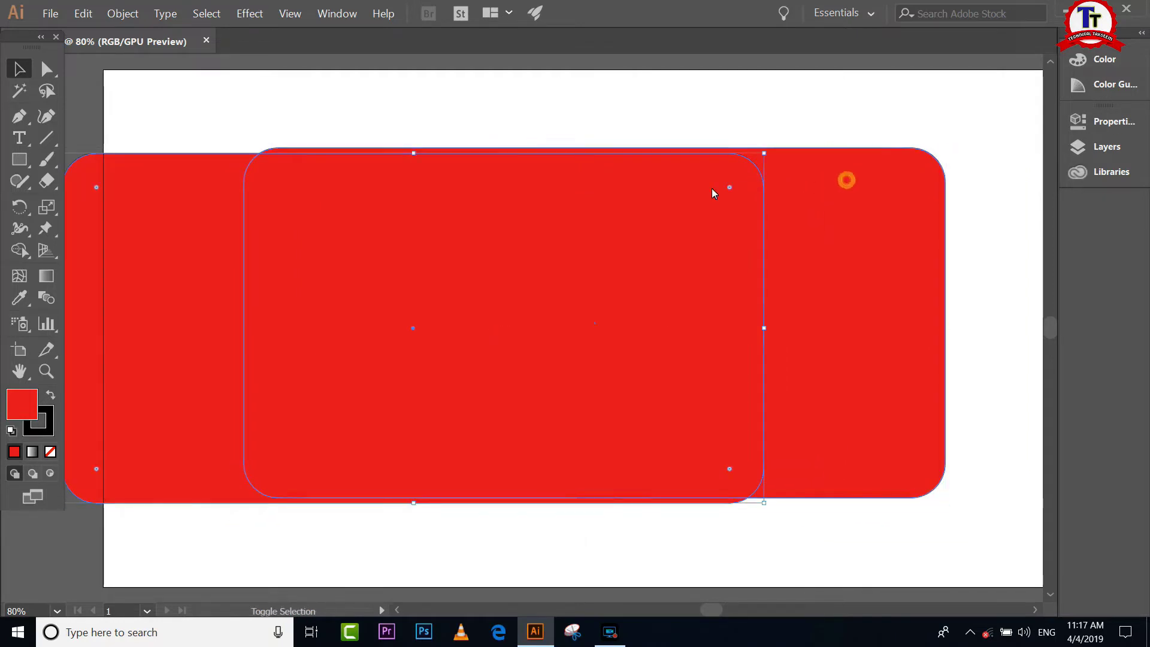
pyautogui.keyDown('shift'); pyautogui.click(765, 157); pyautogui.keyUp('shift')
pyautogui.moveTo(764, 154); pyautogui.dragTo(633, 218)
# Line up the smaller rectangle's bottom with the large one and select both
pyautogui.moveTo(779, 241); pyautogui.dragTo(849, 249)
pyautogui.moveTo(540, 302); pyautogui.dragTo(516, 359)
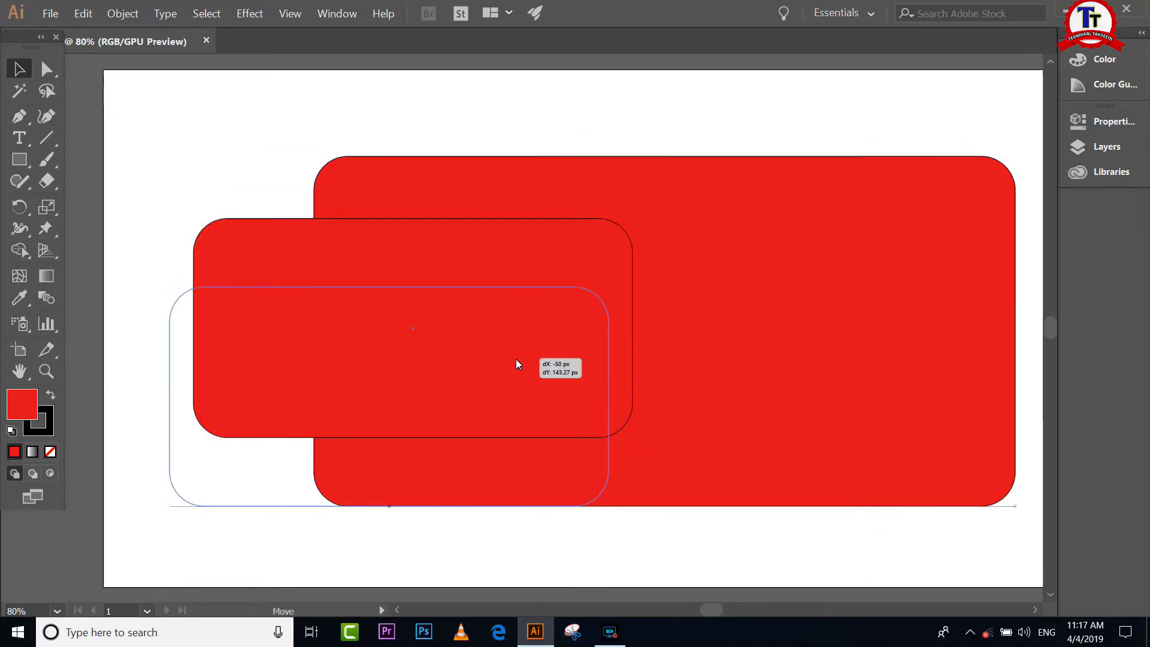
pyautogui.click(291, 179)
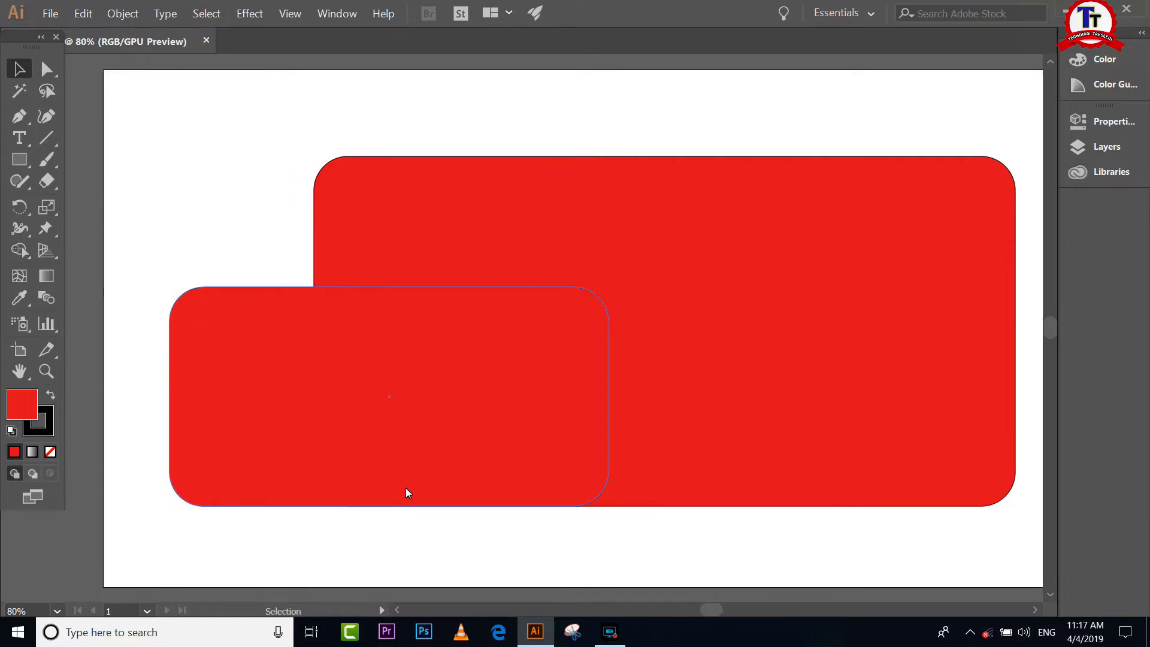
pyautogui.click(238, 167)
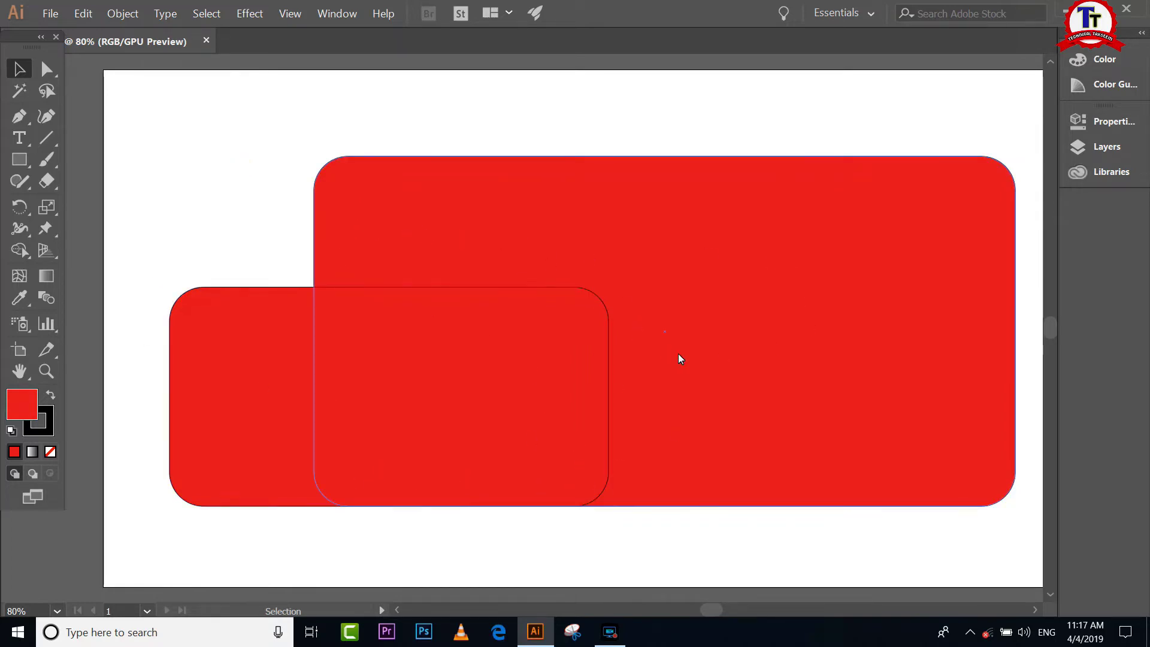
pyautogui.moveTo(146, 147)
pyautogui.mouseDown()
pyautogui.moveTo(1039, 503)
pyautogui.moveTo(1025, 526)
pyautogui.mouseUp()
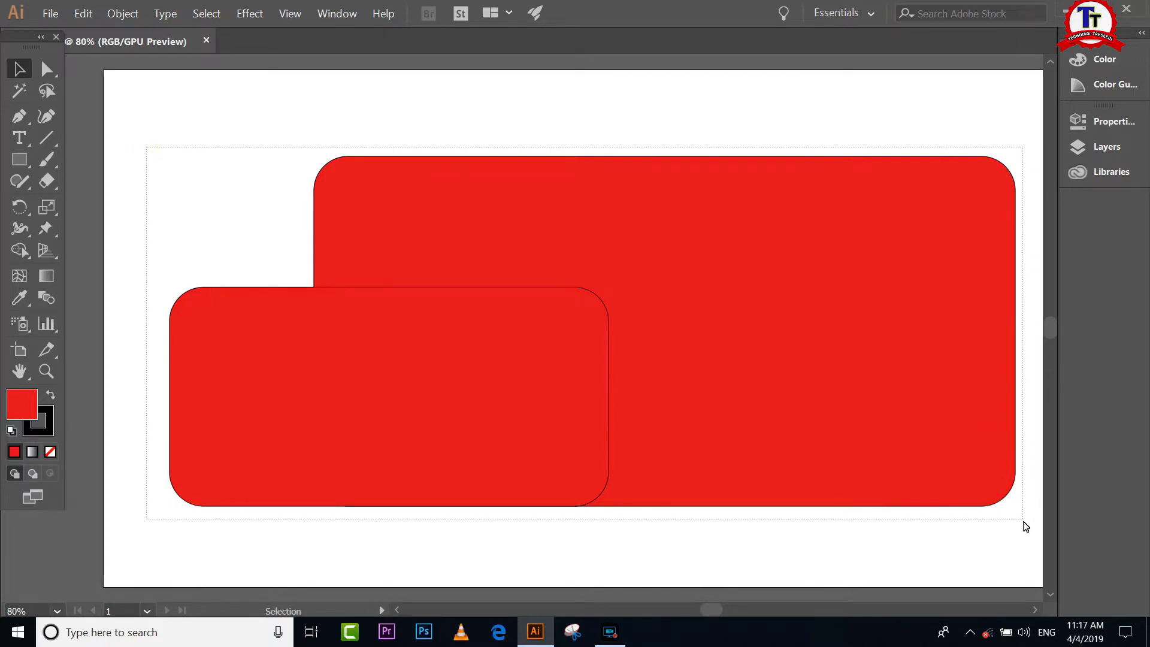
# Set both rounded rectangles' stroke to None so they merge into one red silhouette
pyautogui.moveTo(1021, 528); pyautogui.dragTo(1021, 528)
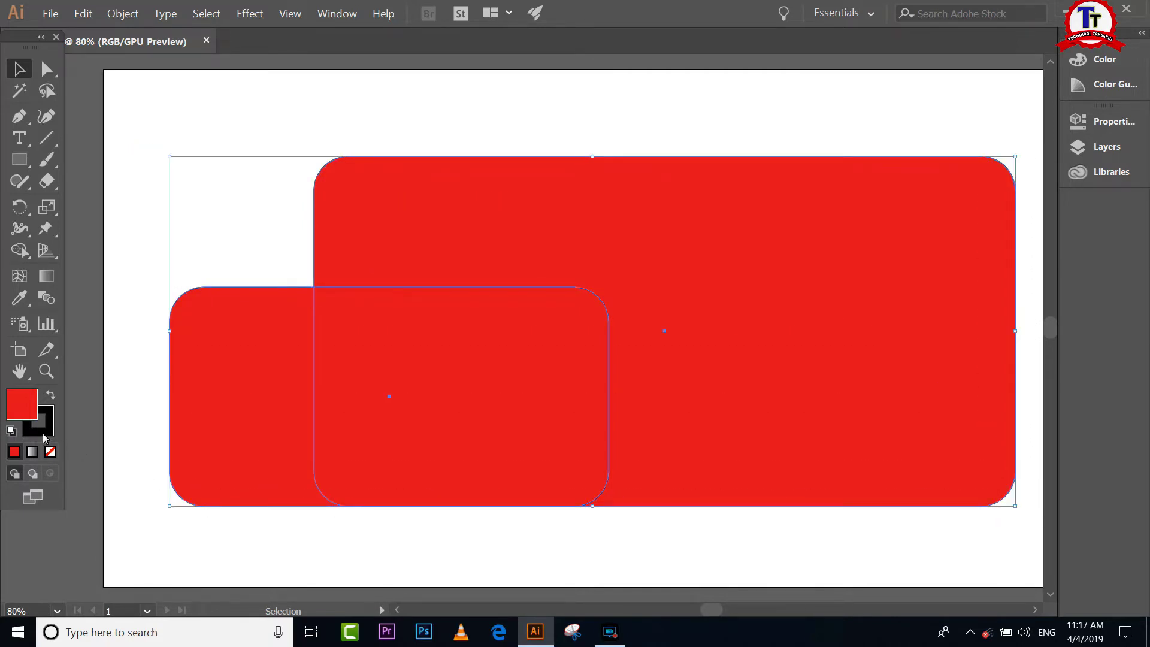
pyautogui.click(40, 428)
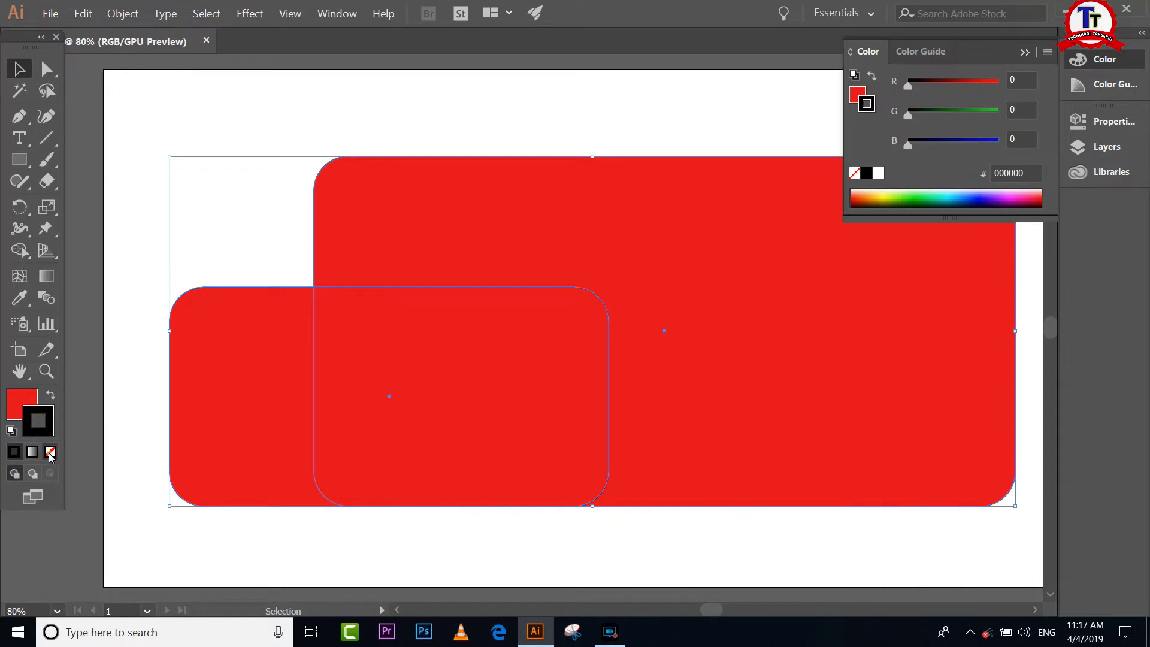
pyautogui.click(50, 452)
pyautogui.click(180, 117)
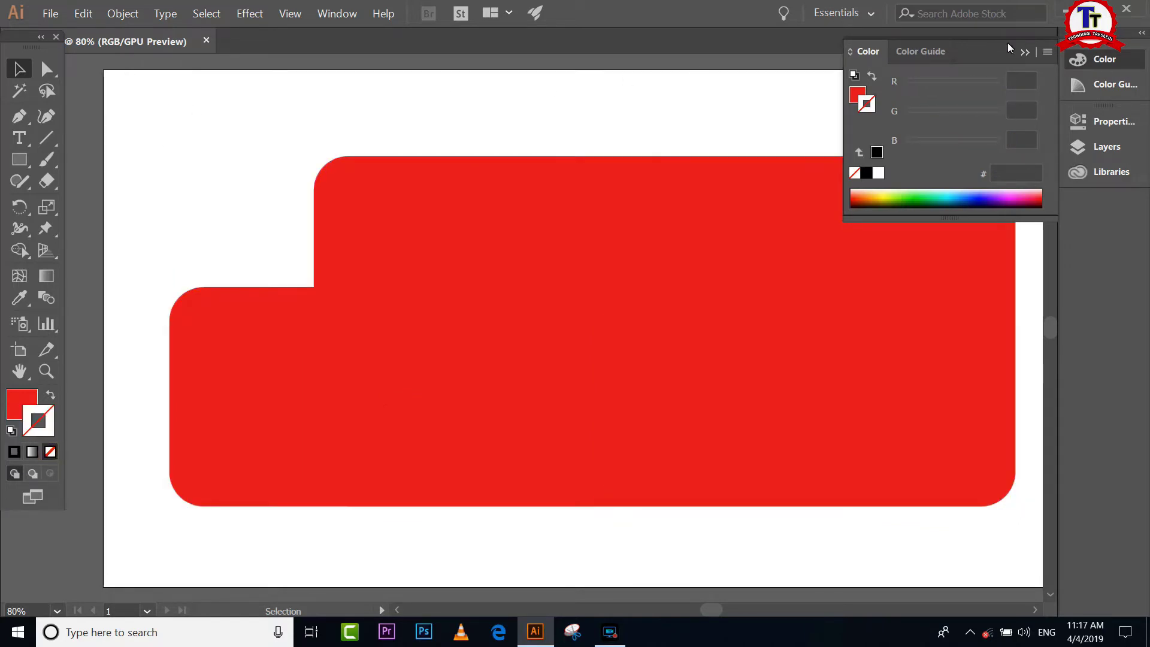
pyautogui.click(1025, 52)
pyautogui.click(704, 258)
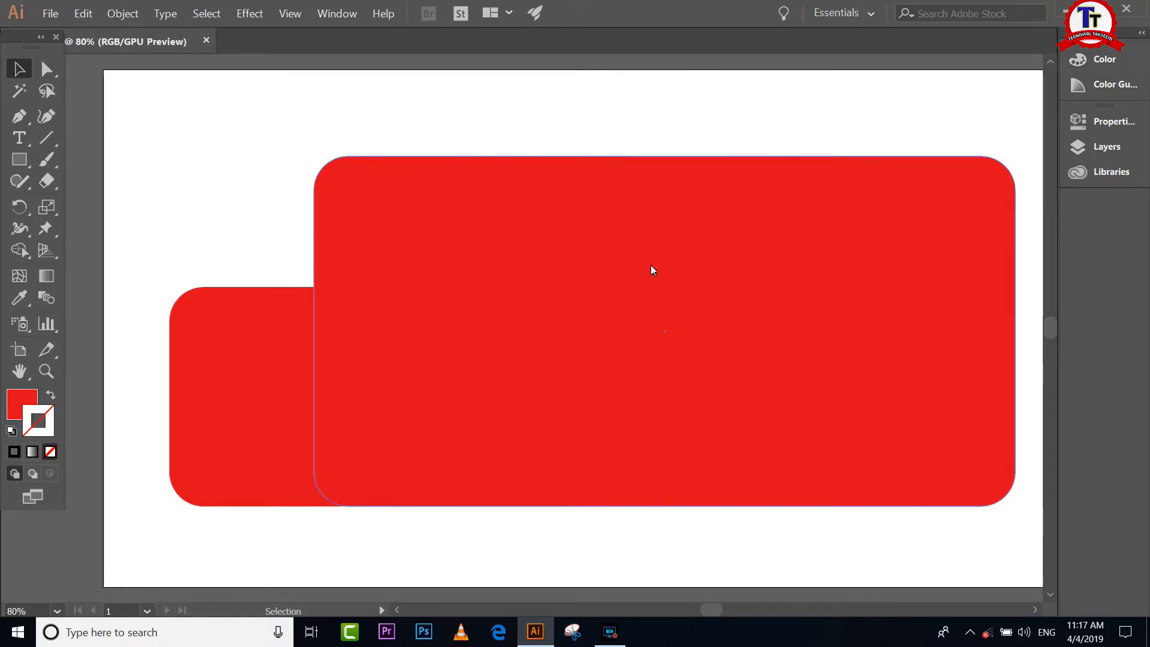
pyautogui.click(235, 320)
pyautogui.click(244, 141)
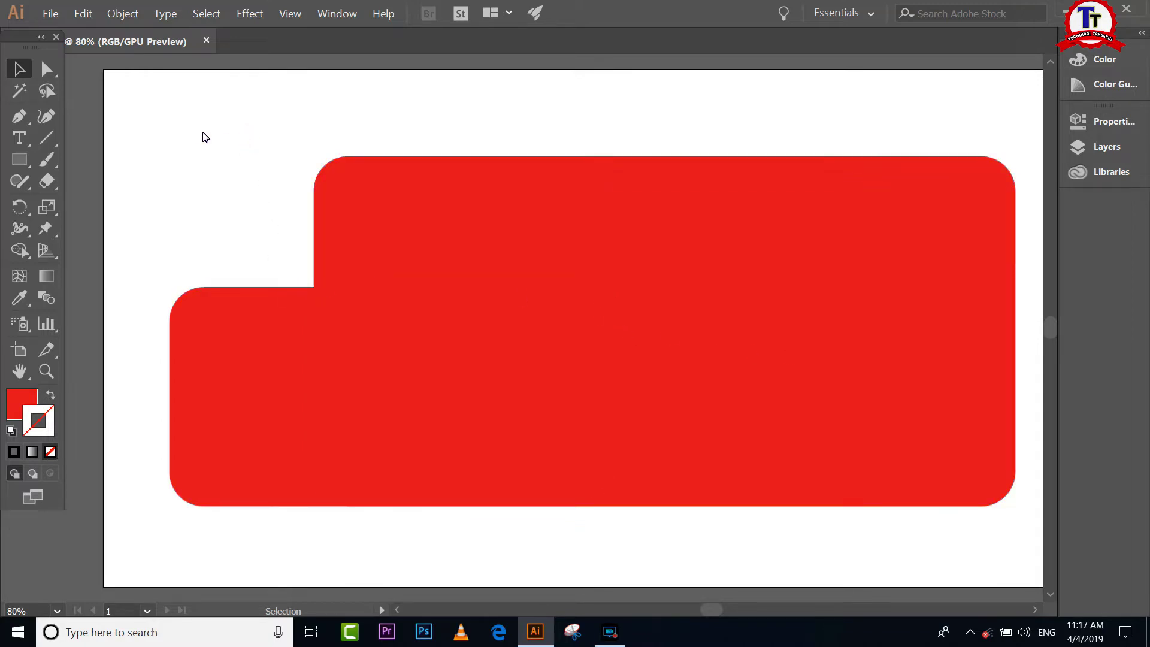
pyautogui.moveTo(33, 156); pyautogui.dragTo(75, 184)
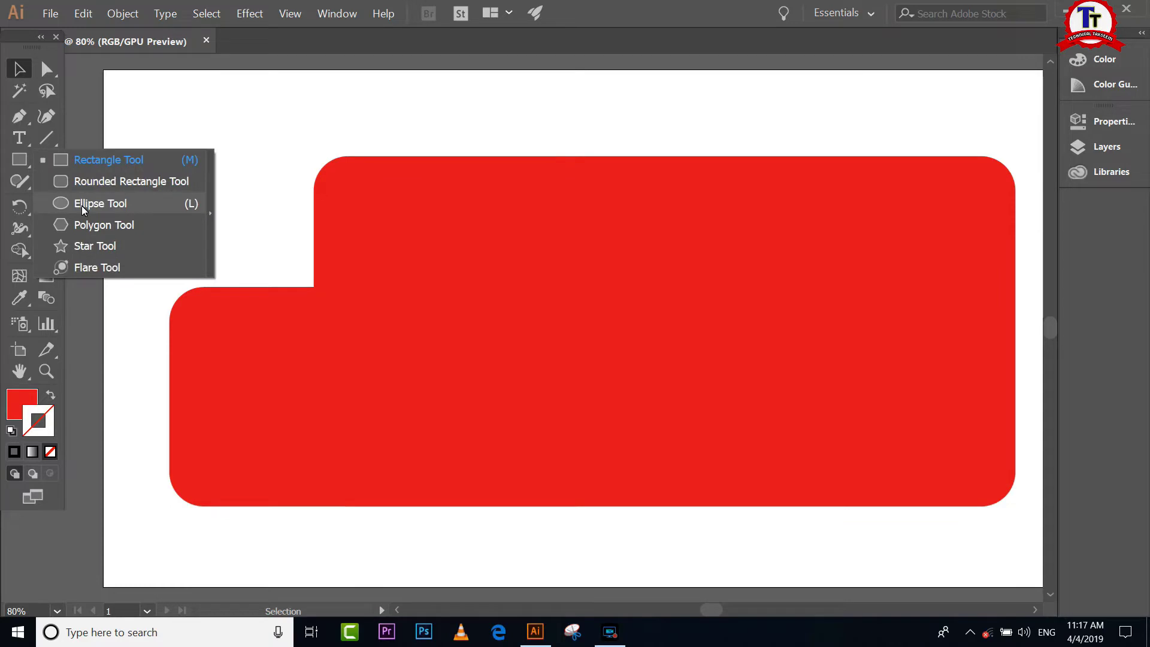
# Draw a circle at the artboard's top-left with the Ellipse Tool
pyautogui.click(81, 203)
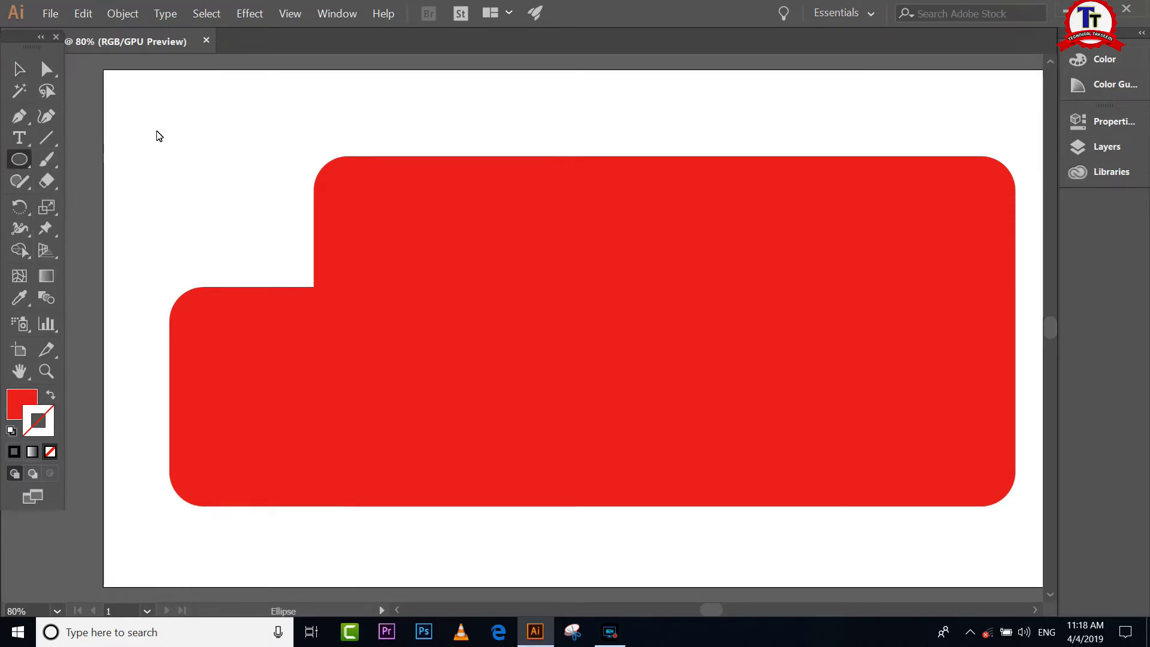
pyautogui.moveTo(147, 105); pyautogui.dragTo(217, 274)
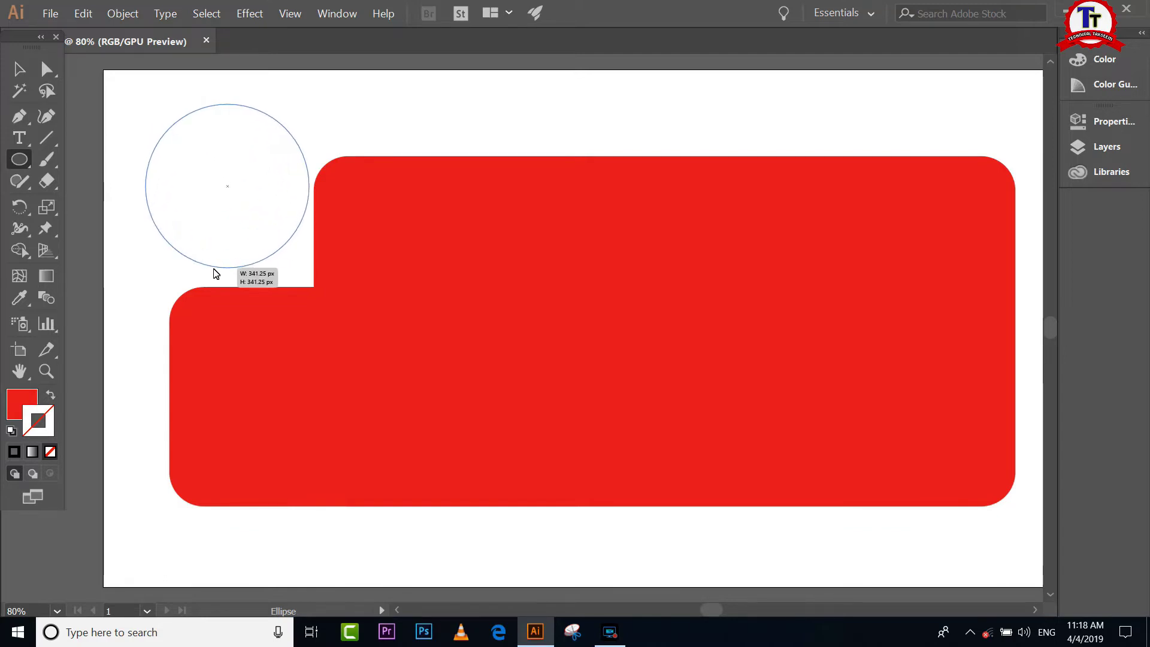
pyautogui.moveTo(216, 274); pyautogui.dragTo(206, 277)
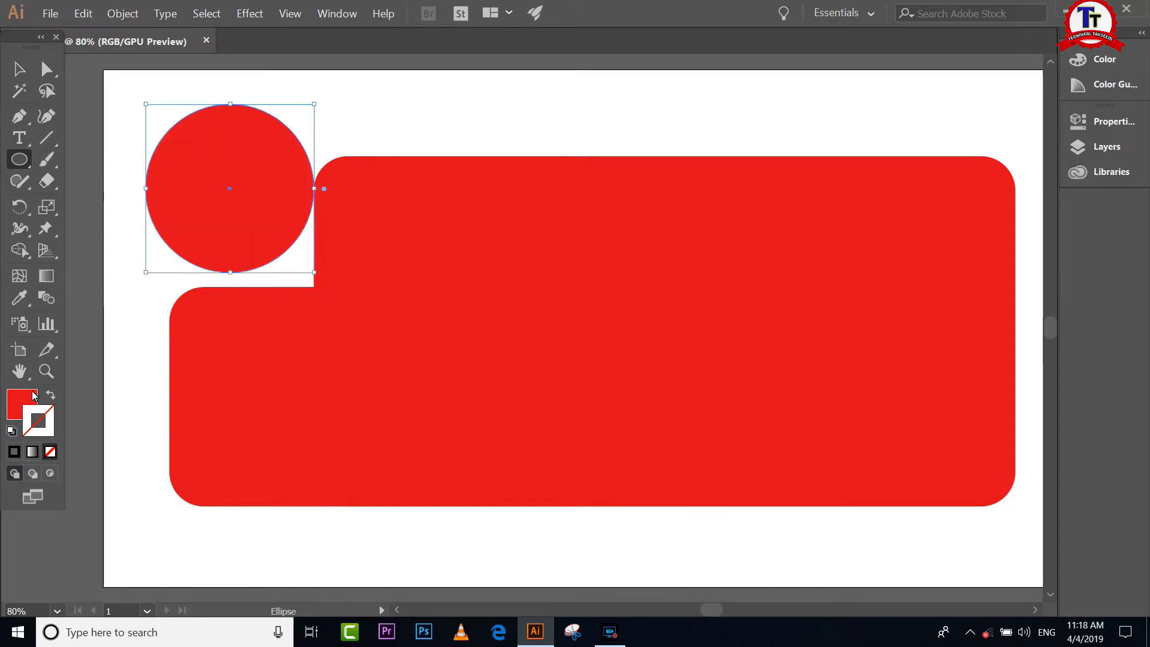
# Fill the circle black, move it to the bus's lower edge and enlarge it into a wheel
pyautogui.doubleClick(33, 396)
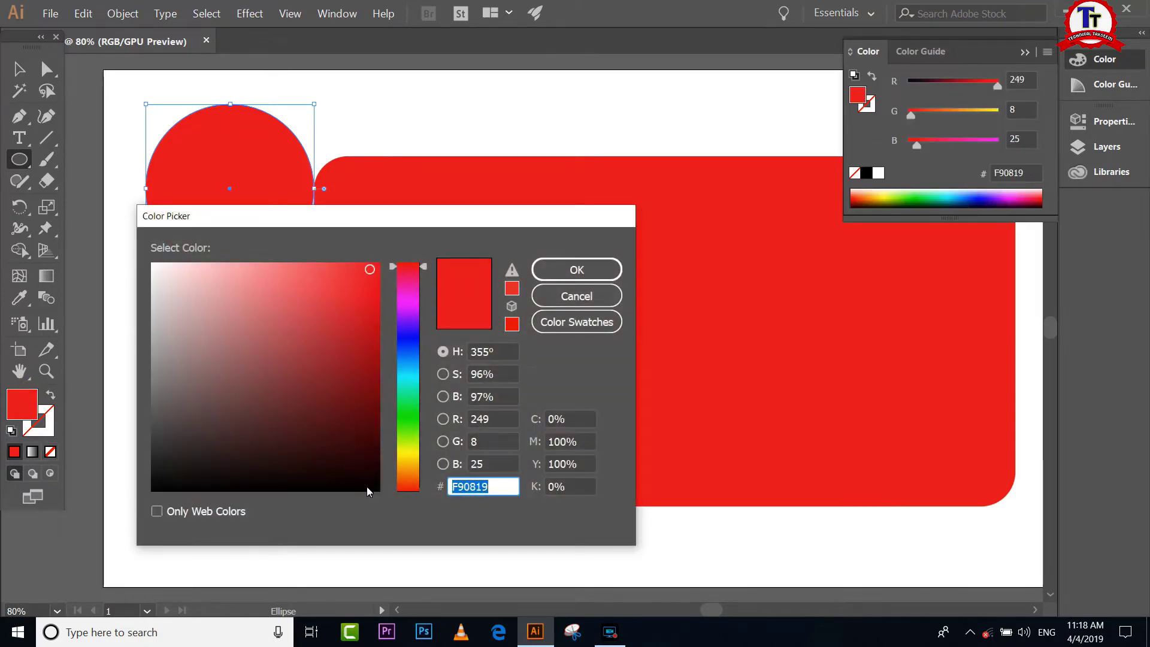
pyautogui.click(374, 489)
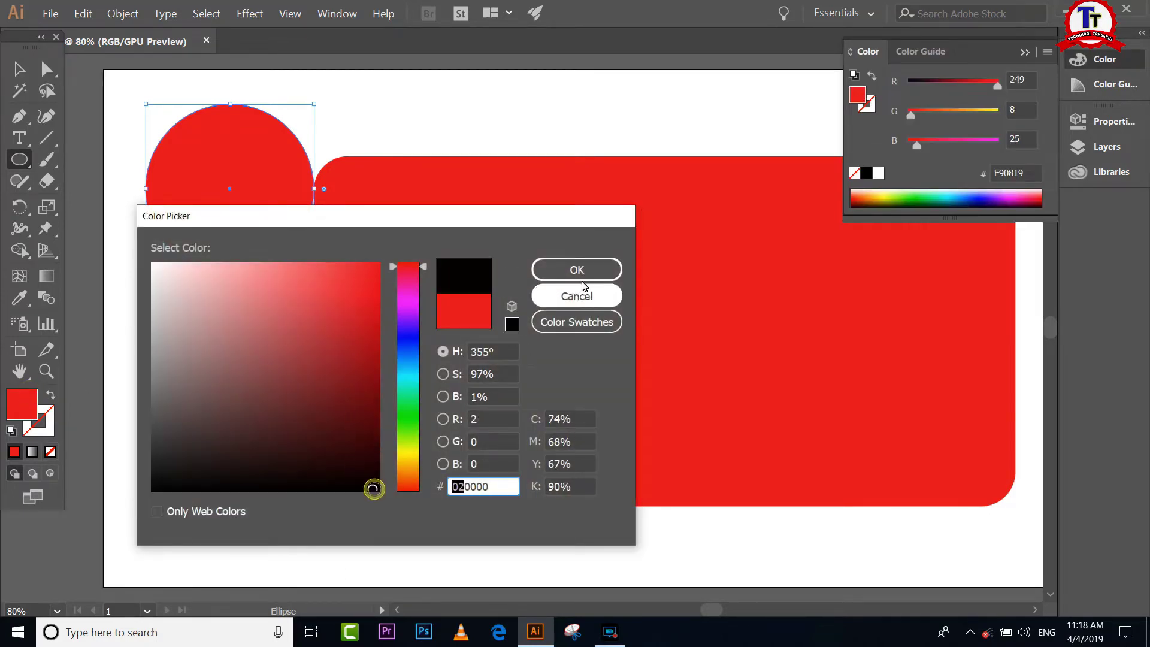
pyautogui.click(578, 272)
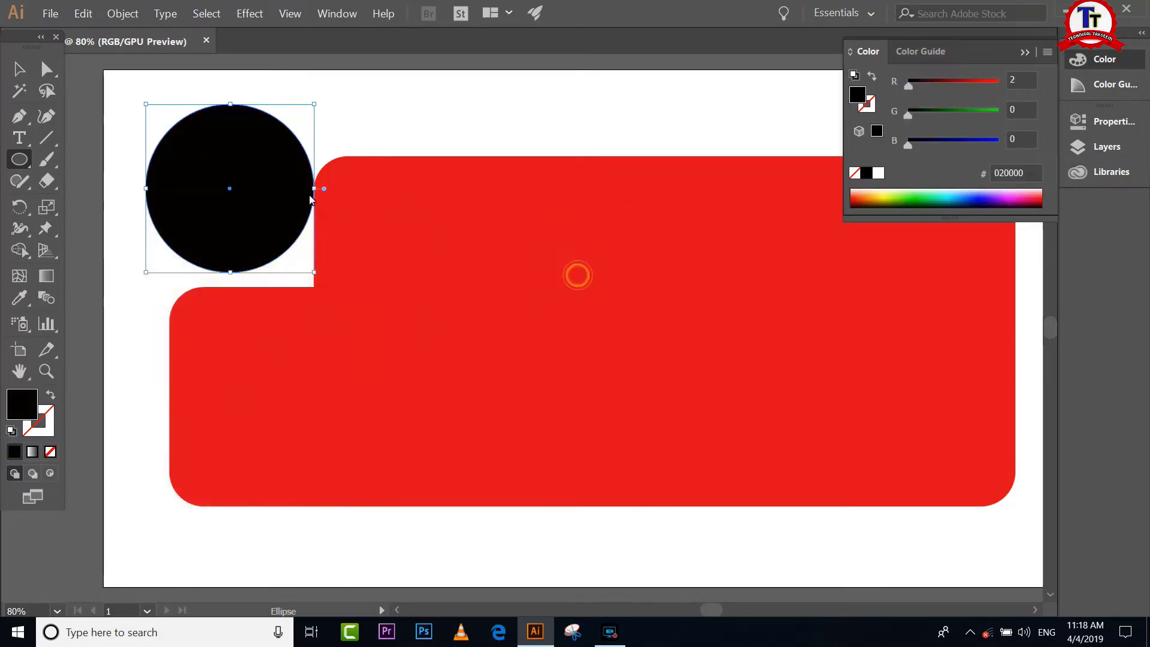
pyautogui.click(20, 72)
pyautogui.moveTo(232, 200); pyautogui.dragTo(442, 434)
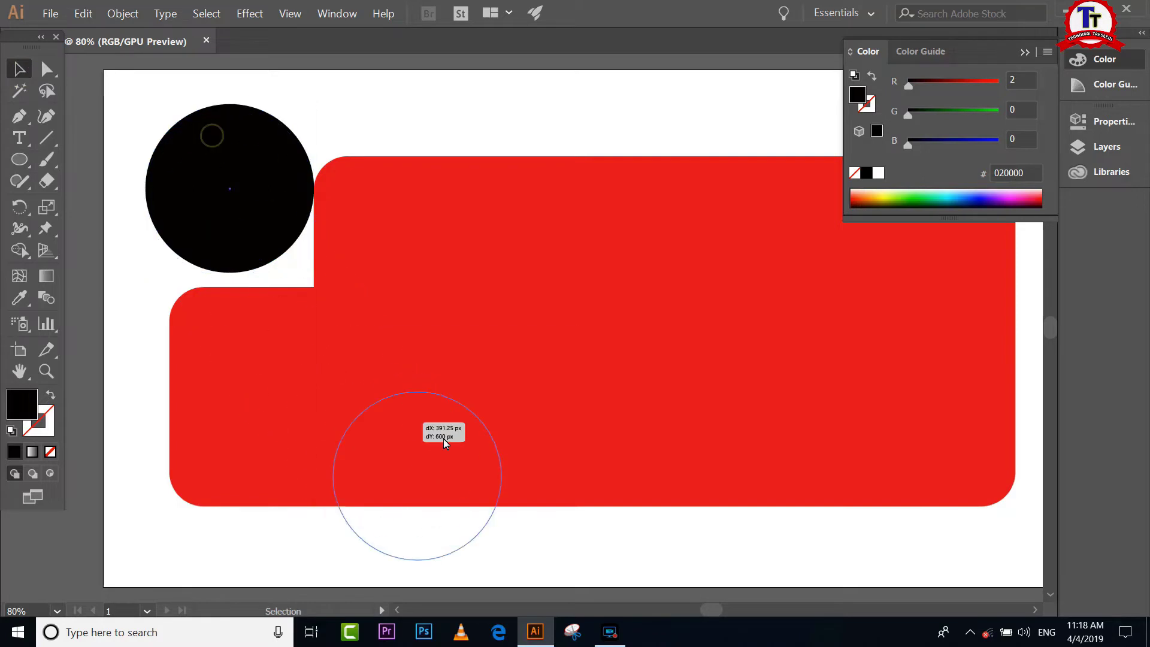
pyautogui.click(612, 540)
pyautogui.click(472, 505)
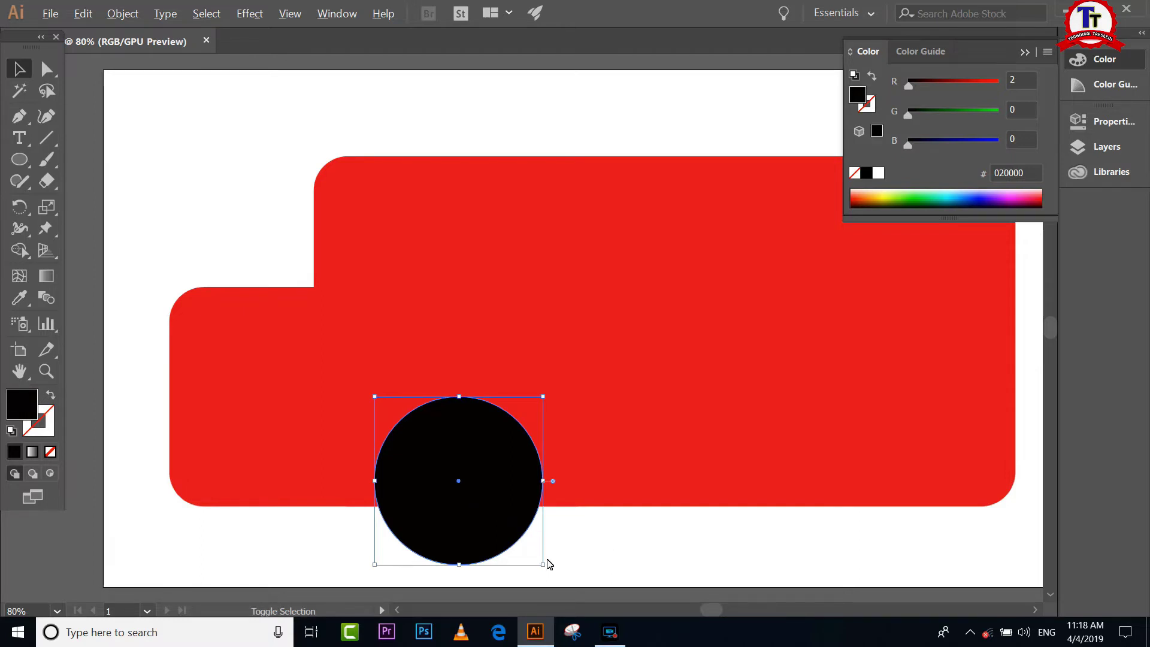
pyautogui.moveTo(543, 567); pyautogui.dragTo(574, 579)
pyautogui.click(583, 550)
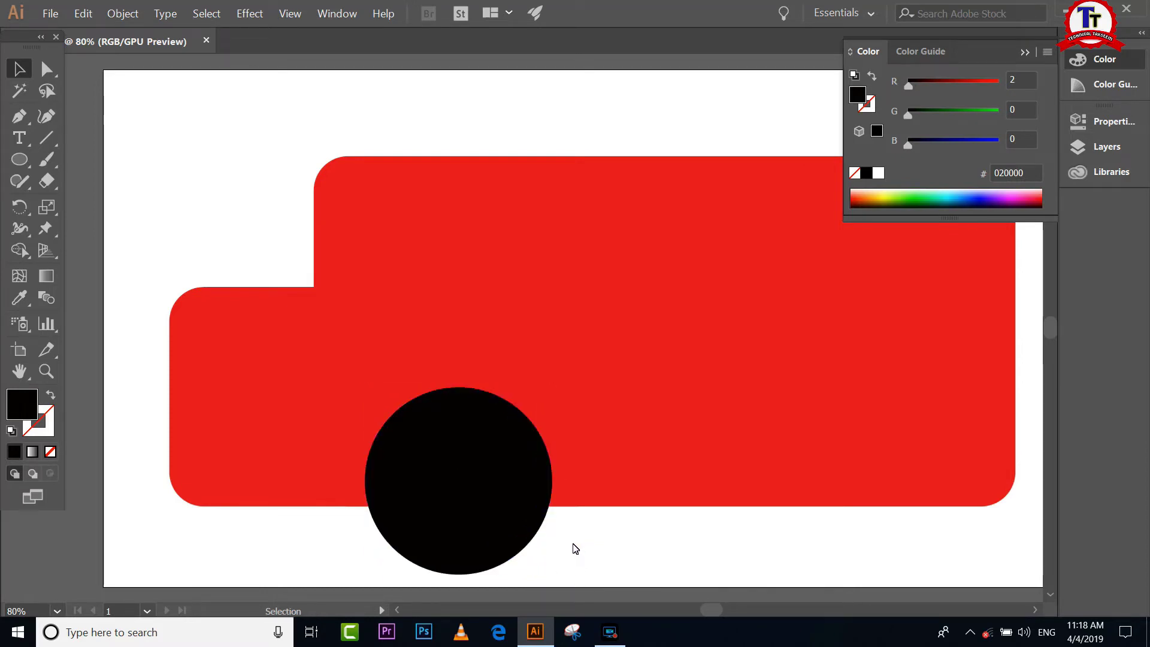
# Duplicate the wheel toward the bus's rear and align both wheels level
pyautogui.moveTo(443, 441); pyautogui.dragTo(824, 439)
pyautogui.click(1016, 550)
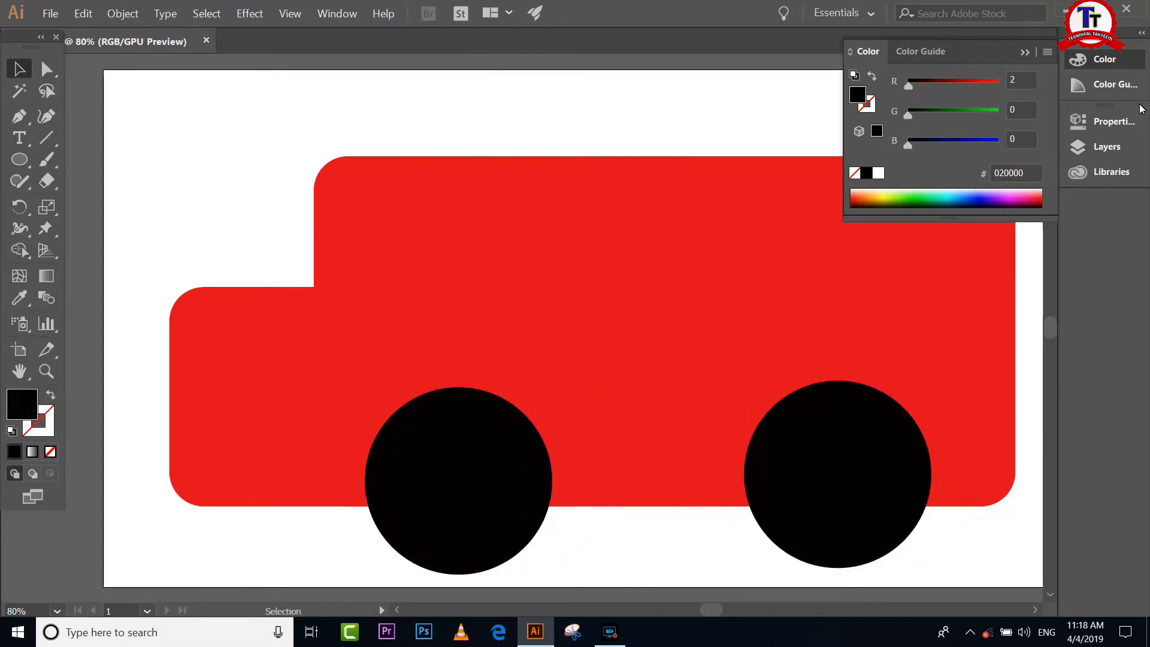
pyautogui.click(1026, 53)
pyautogui.click(479, 502)
pyautogui.moveTo(479, 502); pyautogui.dragTo(462, 502)
pyautogui.moveTo(778, 495); pyautogui.dragTo(756, 502)
pyautogui.click(921, 536)
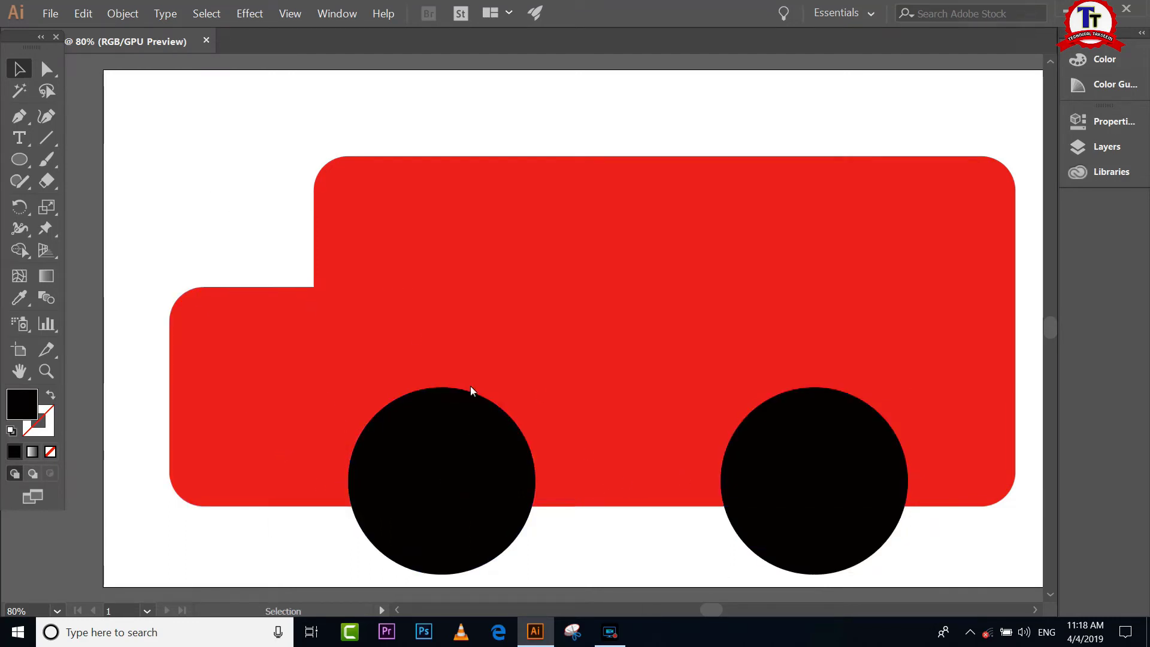
pyautogui.moveTo(16, 159); pyautogui.dragTo(58, 202)
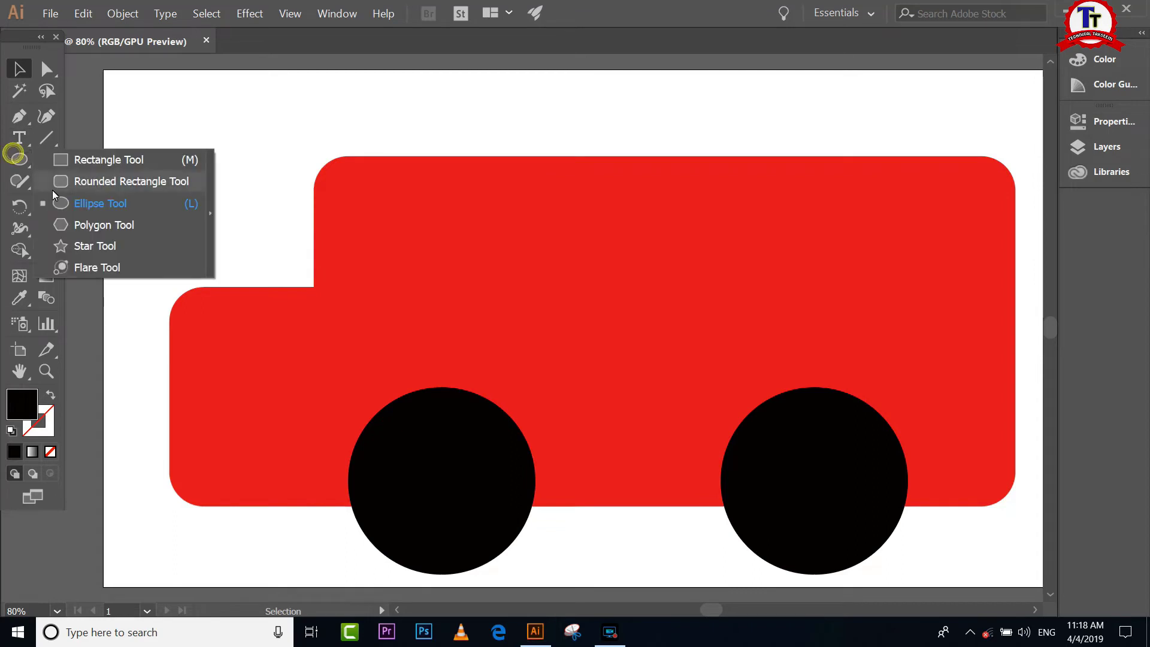
# Draw a smaller circle at the top-left and fill it near-white
pyautogui.moveTo(143, 115); pyautogui.dragTo(217, 260)
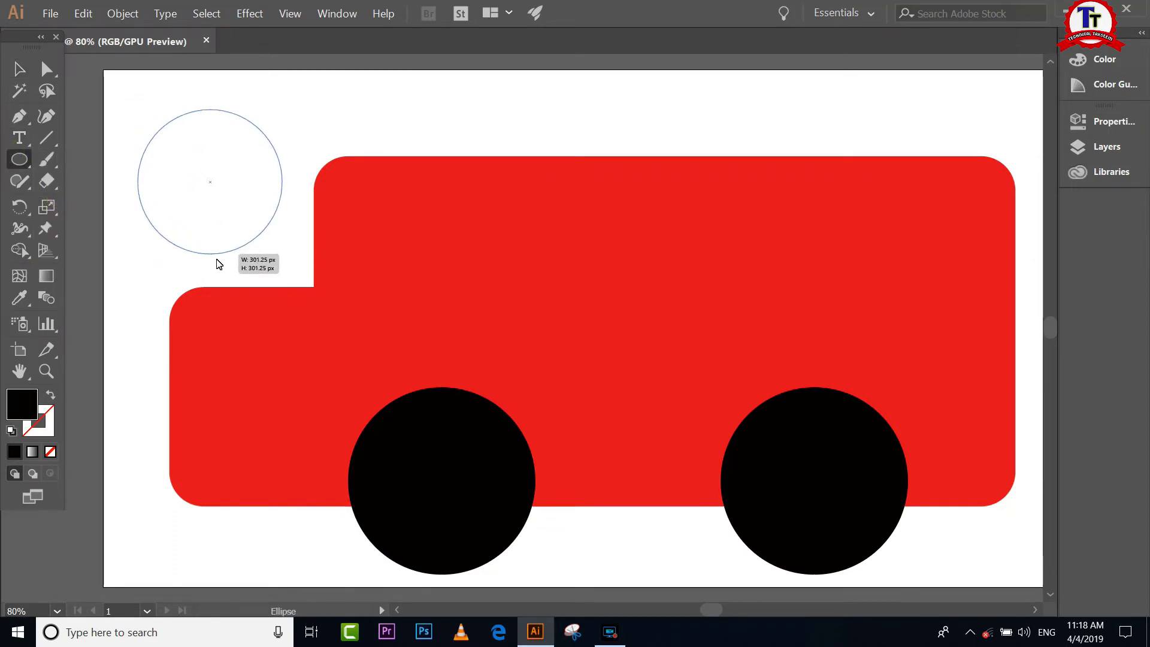
pyautogui.moveTo(217, 259); pyautogui.dragTo(232, 264)
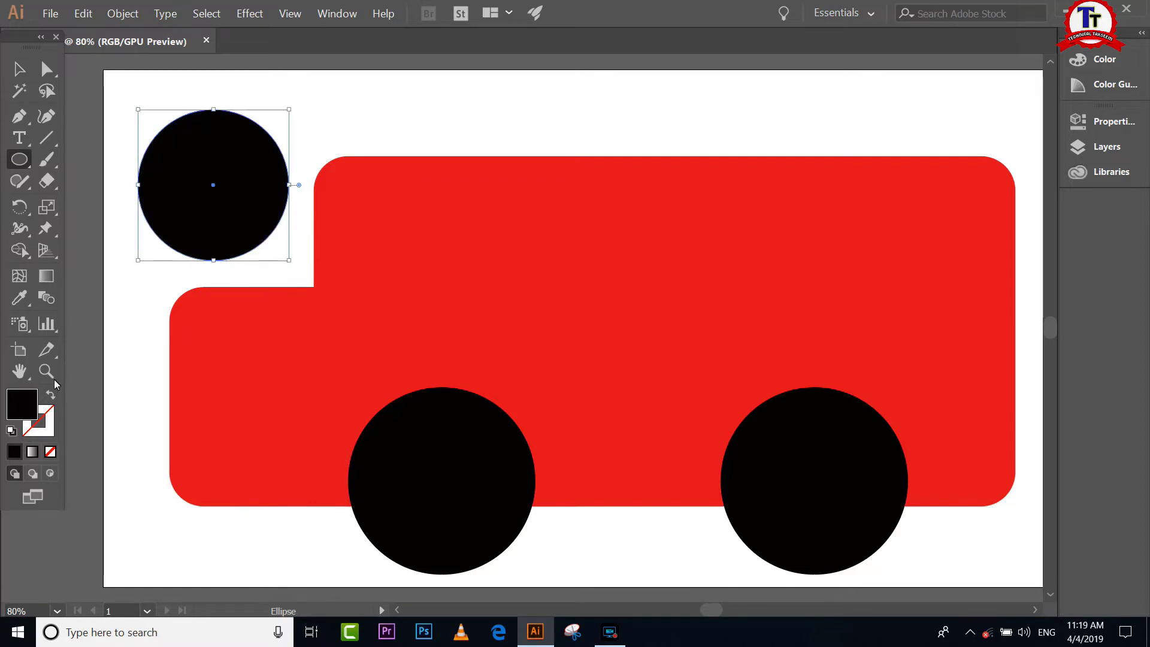
pyautogui.doubleClick(28, 410)
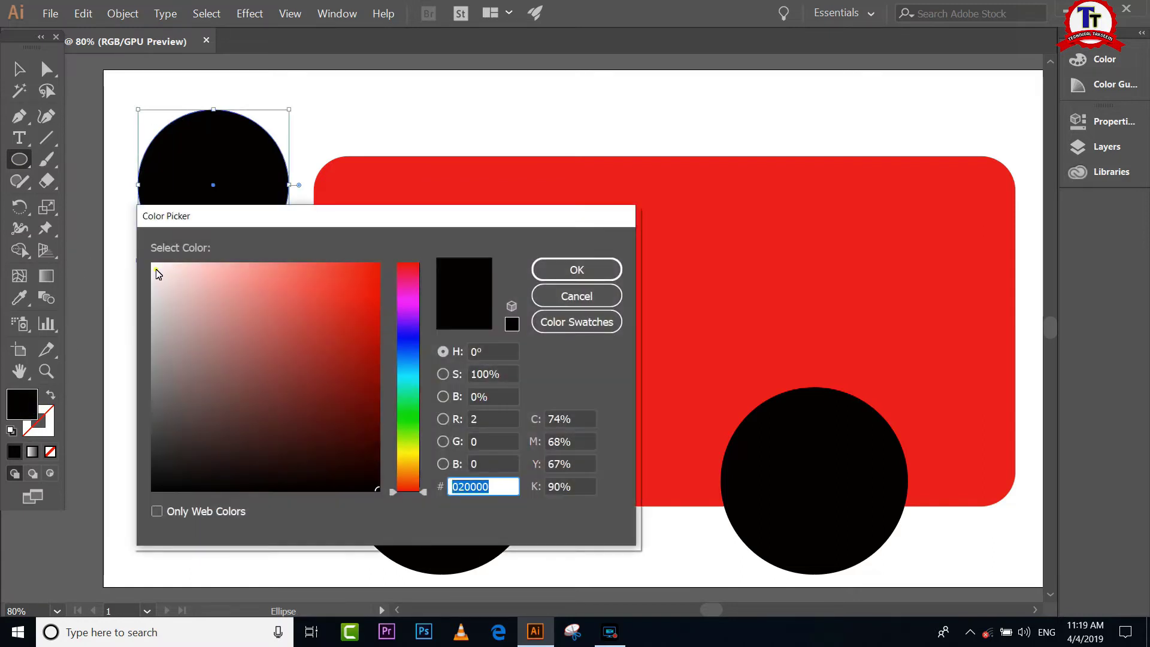
pyautogui.click(154, 269)
pyautogui.click(563, 270)
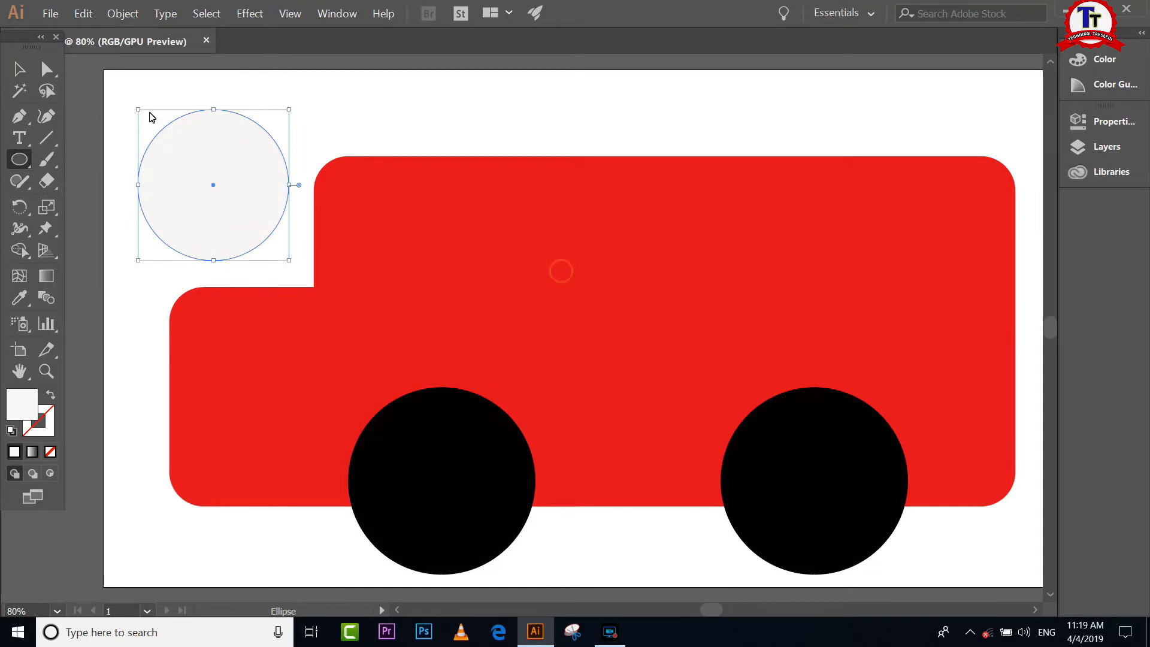
# Centre the white circle inside the left wheel
pyautogui.click(19, 69)
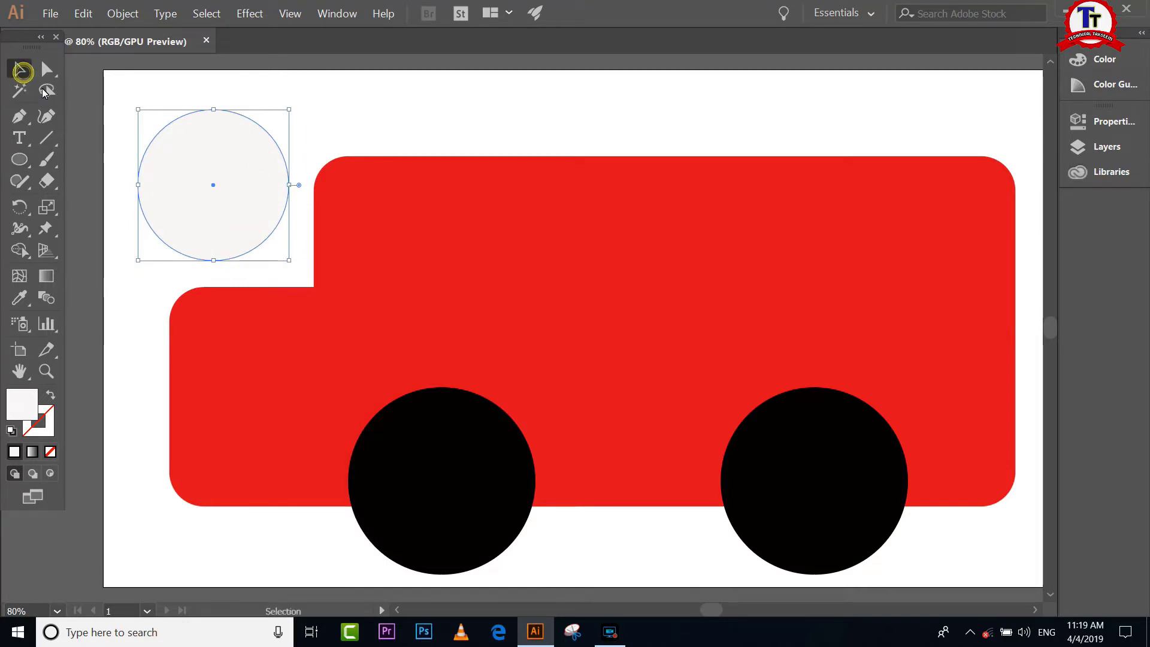
pyautogui.moveTo(187, 149); pyautogui.dragTo(412, 443)
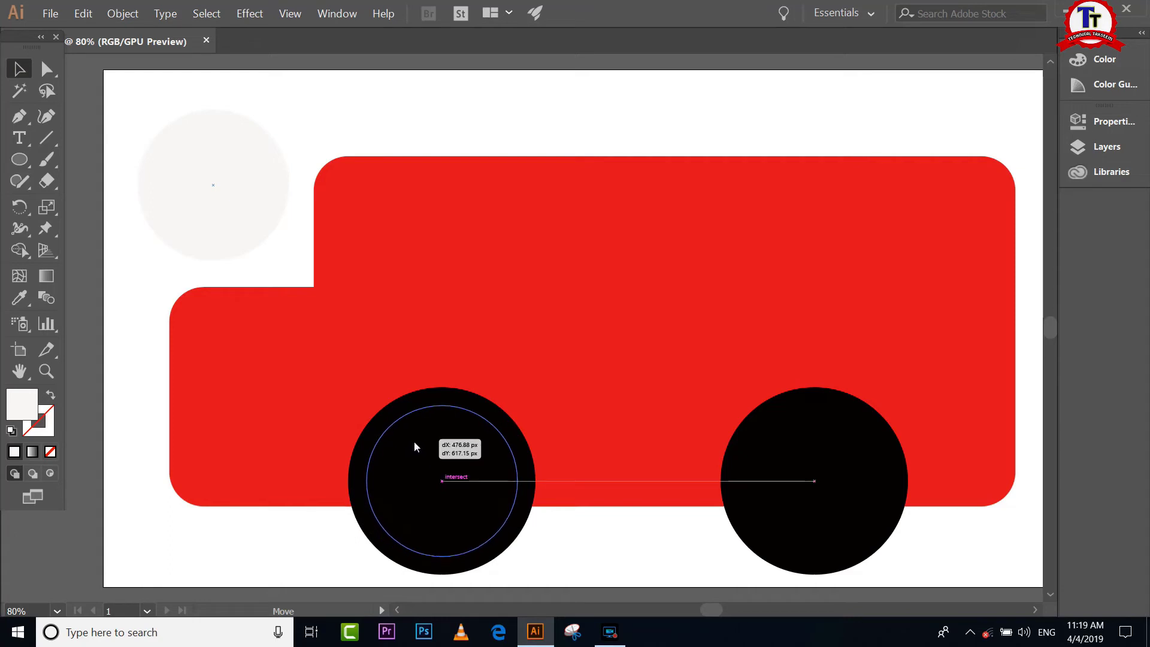
pyautogui.moveTo(413, 446); pyautogui.dragTo(418, 443)
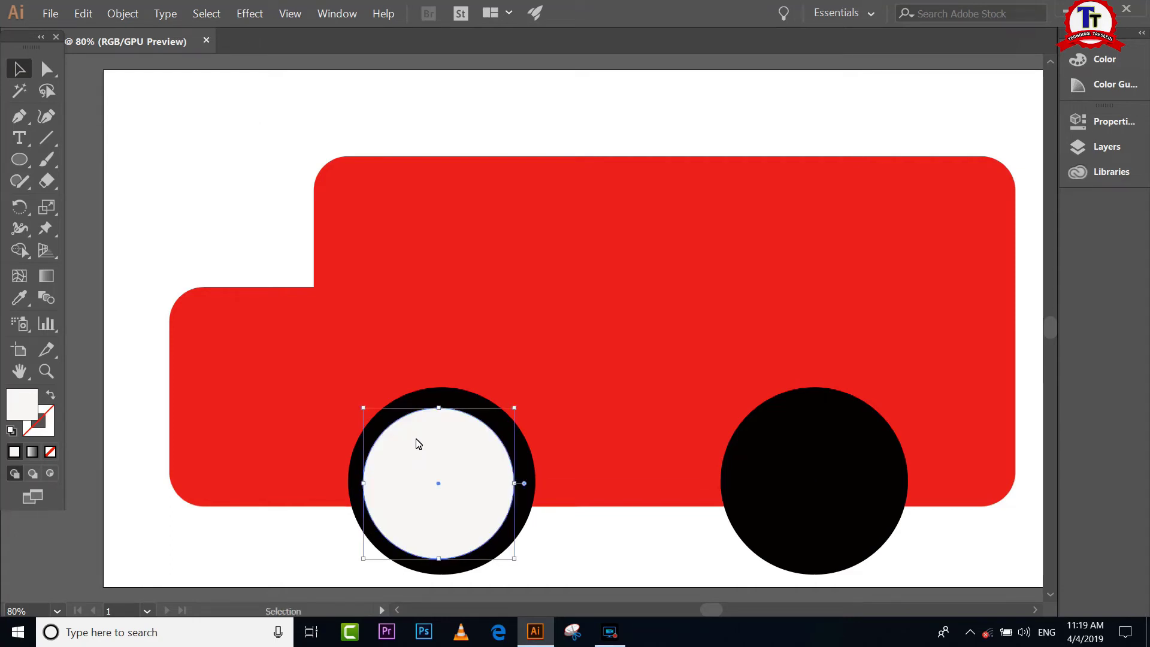
pyautogui.click(568, 548)
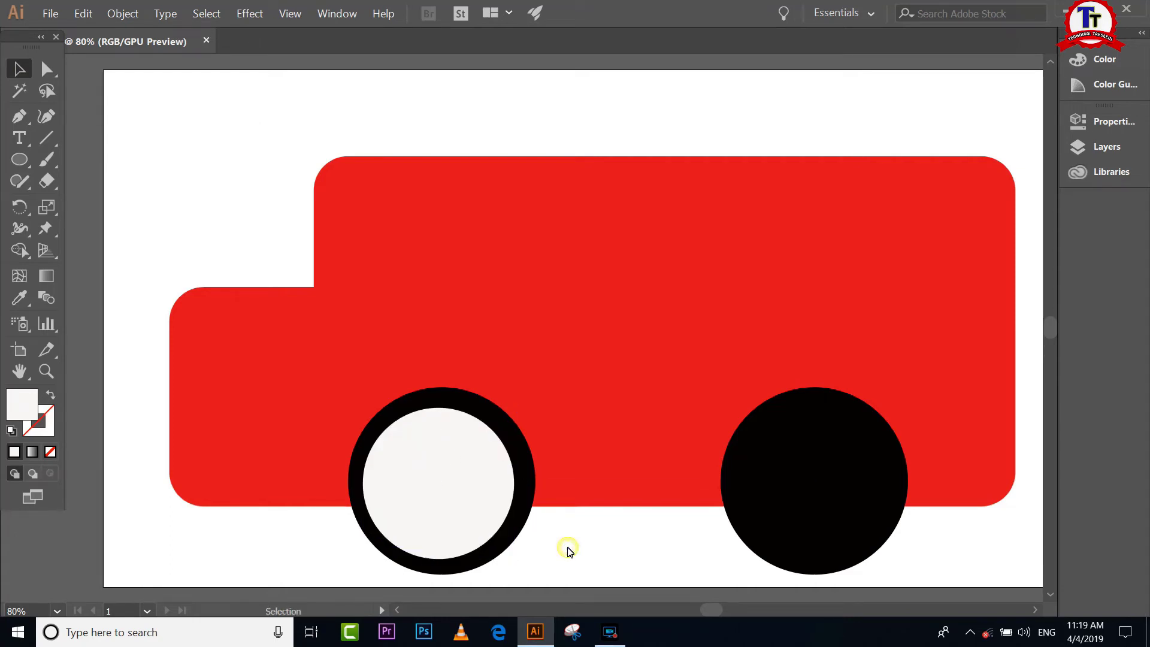
pyautogui.moveTo(472, 485); pyautogui.dragTo(473, 484)
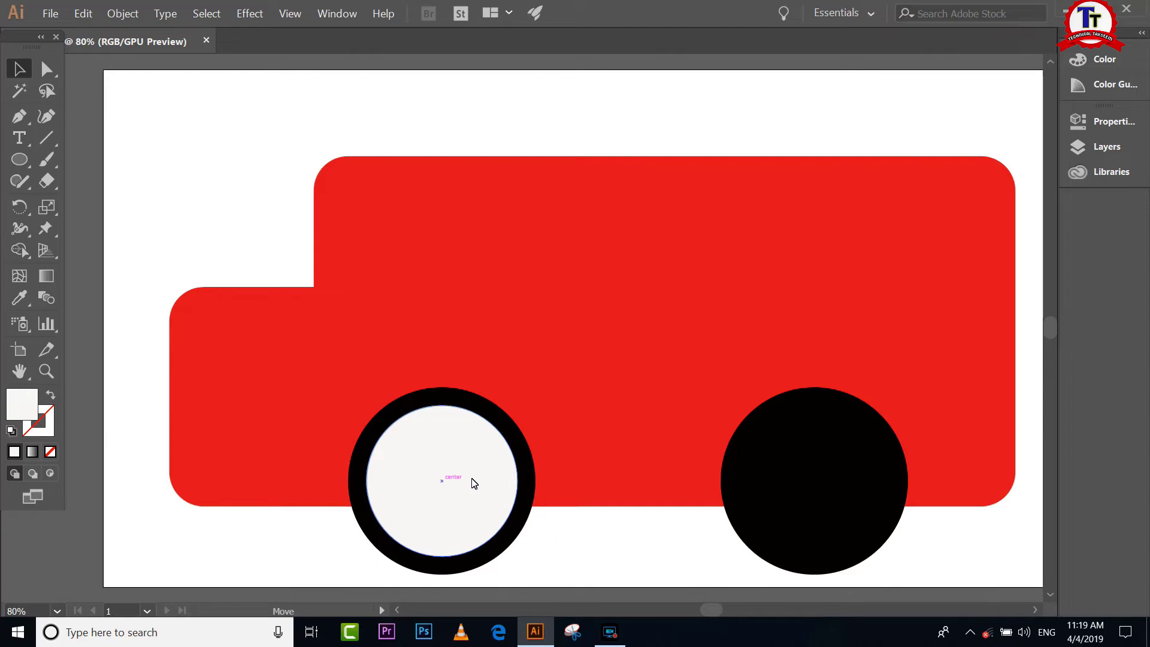
pyautogui.moveTo(475, 483); pyautogui.dragTo(474, 483)
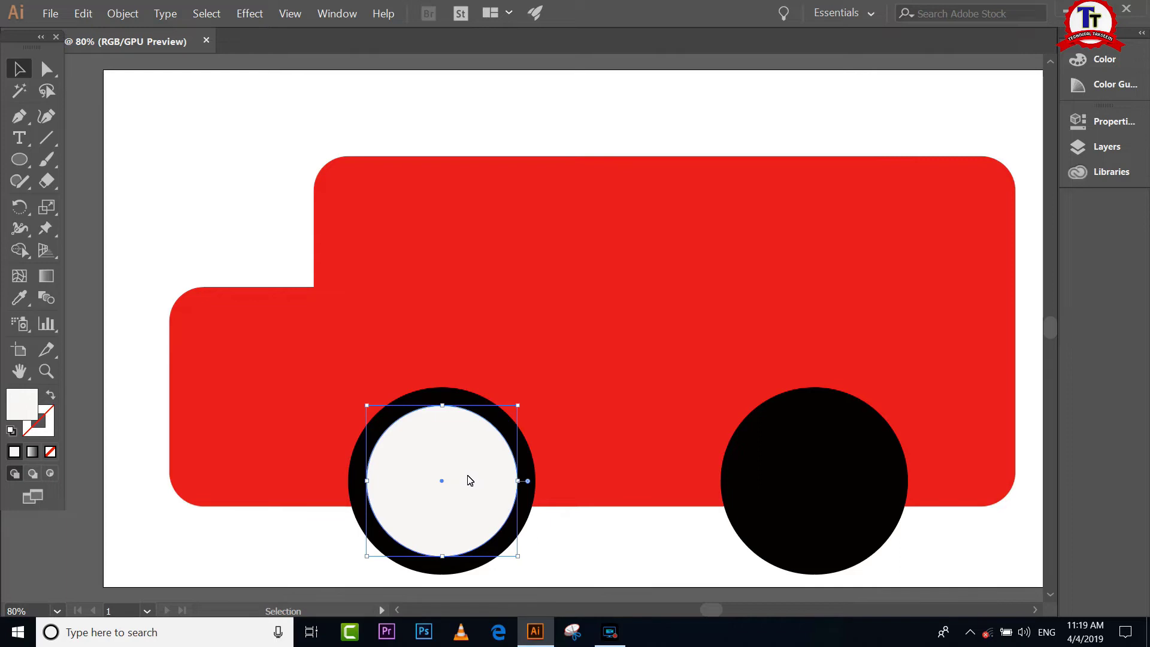
# Turn off Smart Guides and copy the white circle into the right wheel
pyautogui.click(287, 15)
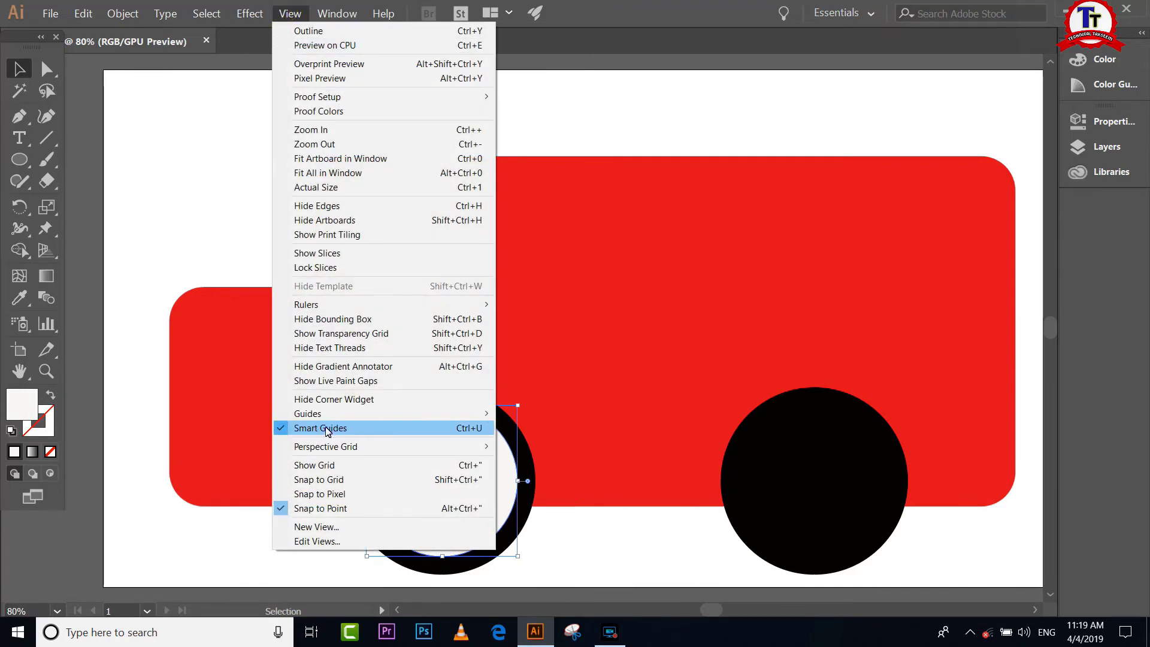
pyautogui.click(385, 428)
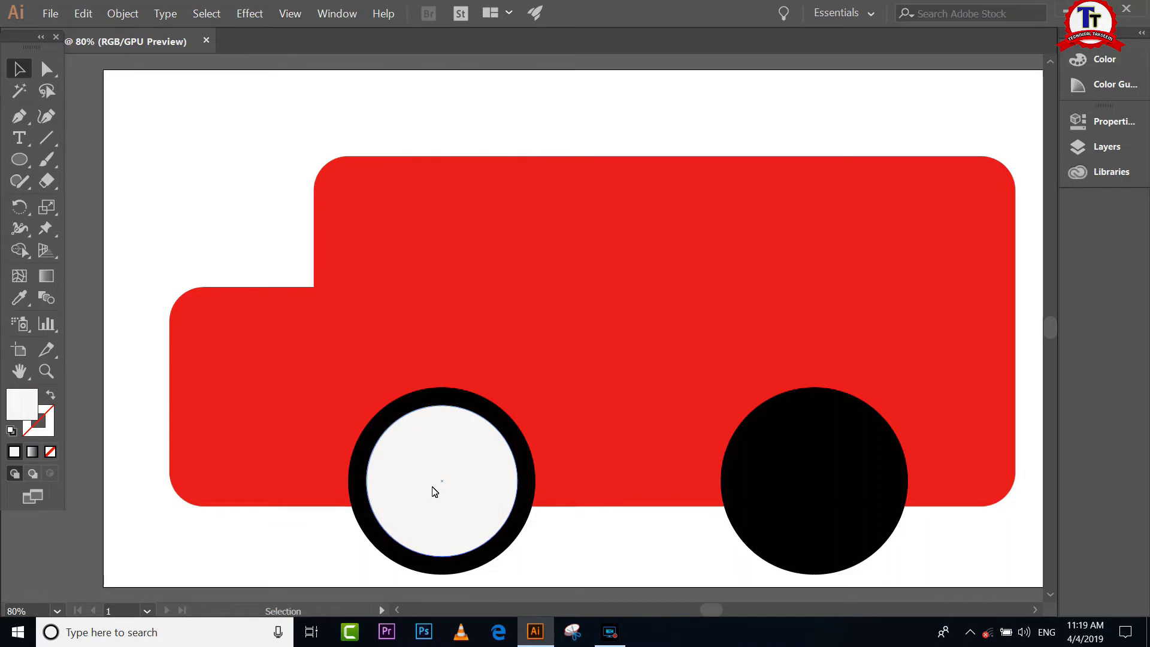
pyautogui.click(424, 466)
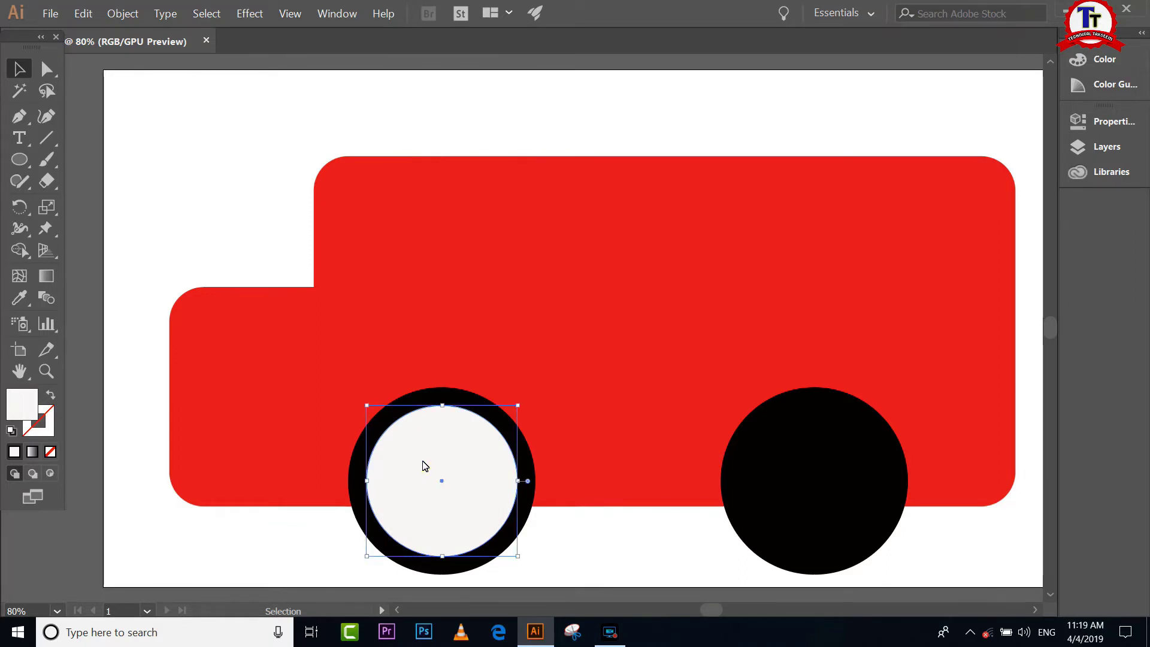
pyautogui.moveTo(414, 460); pyautogui.dragTo(784, 465)
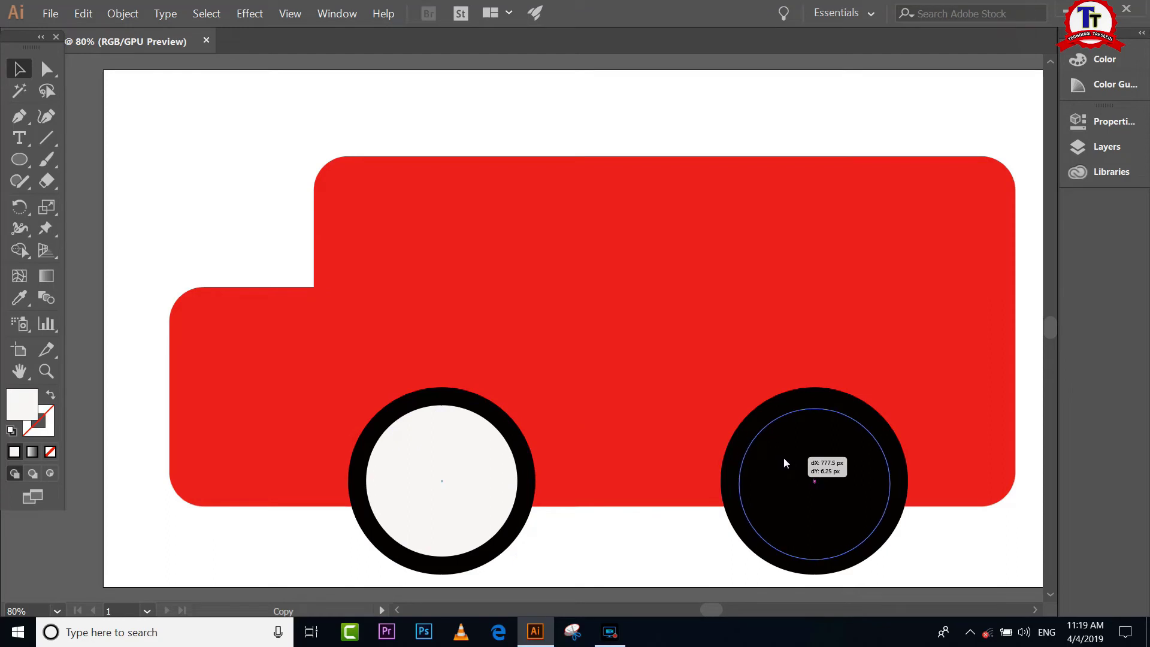
pyautogui.moveTo(783, 460); pyautogui.dragTo(784, 459)
pyautogui.click(928, 553)
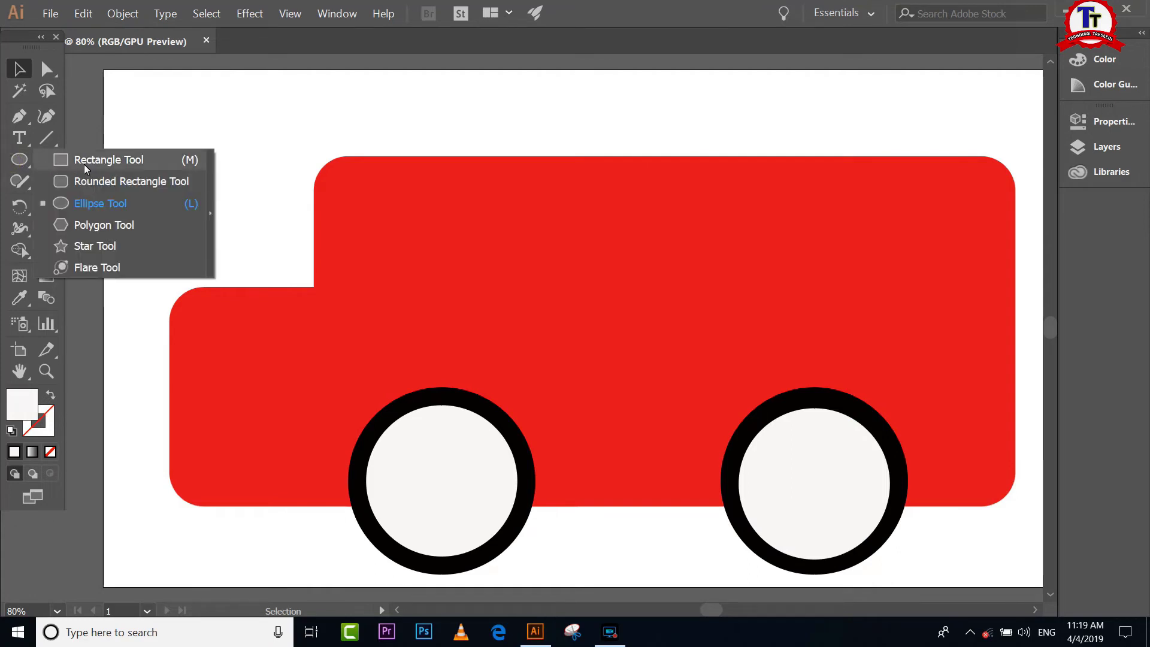
# Draw a window-sized rectangle and round its corners
pyautogui.click(108, 161)
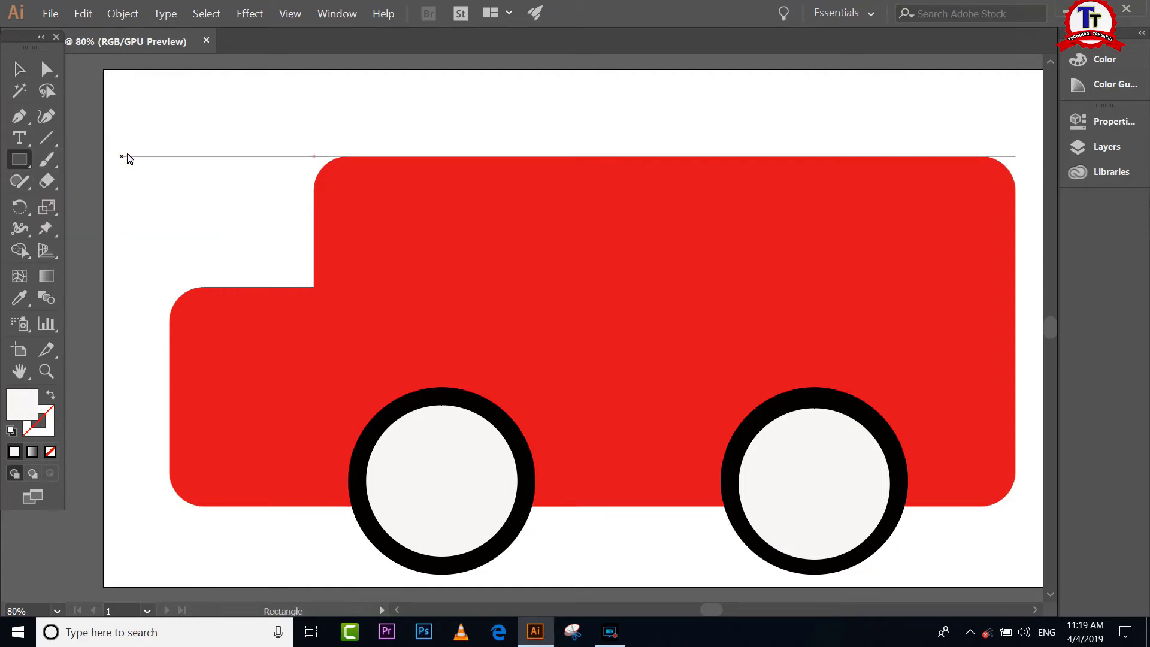
pyautogui.moveTo(149, 101)
pyautogui.mouseDown()
pyautogui.moveTo(150, 124)
pyautogui.moveTo(285, 261)
pyautogui.mouseUp()
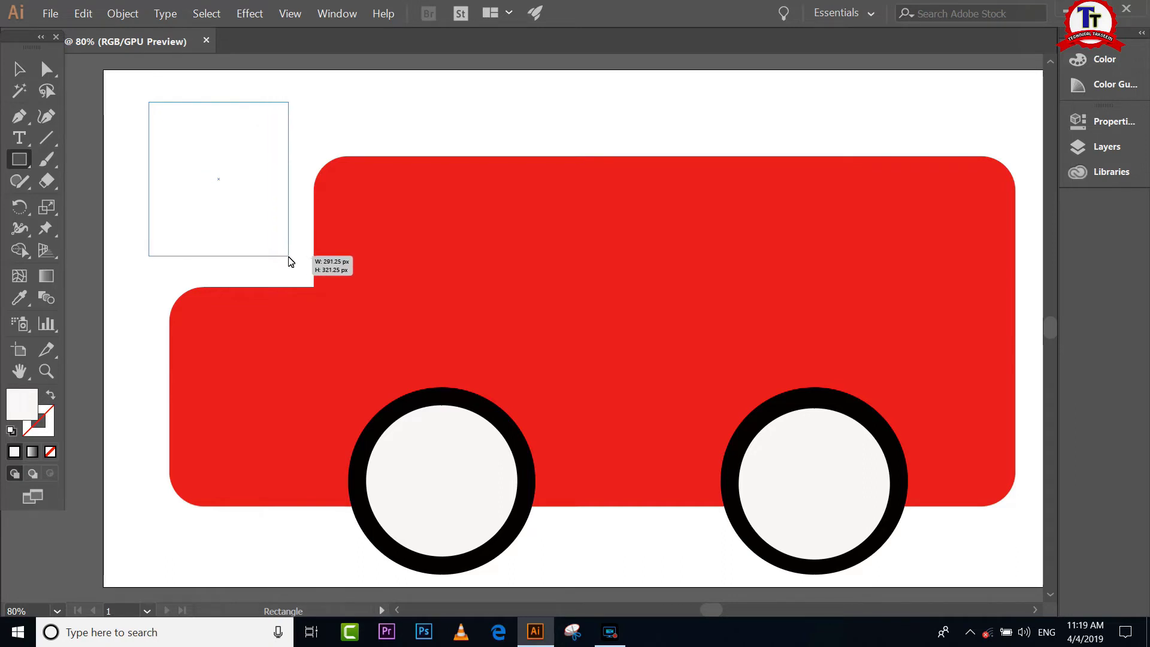
pyautogui.moveTo(285, 261); pyautogui.dragTo(284, 272)
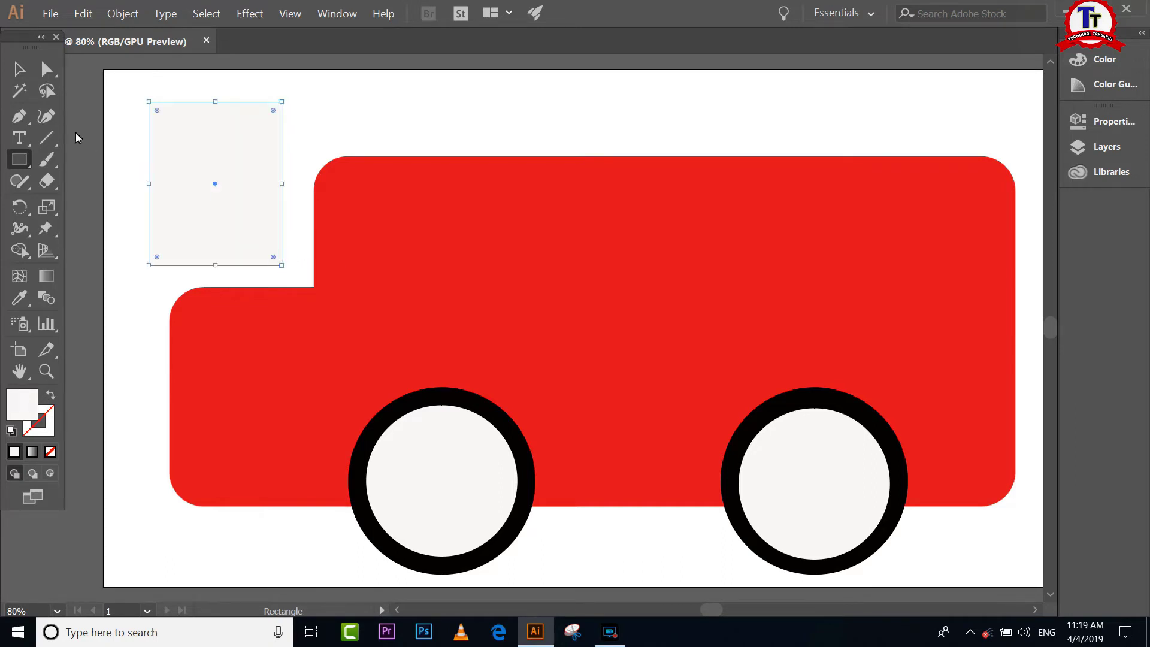
pyautogui.click(19, 68)
pyautogui.moveTo(123, 83)
pyautogui.mouseDown()
pyautogui.moveTo(302, 277)
pyautogui.moveTo(291, 264)
pyautogui.mouseUp()
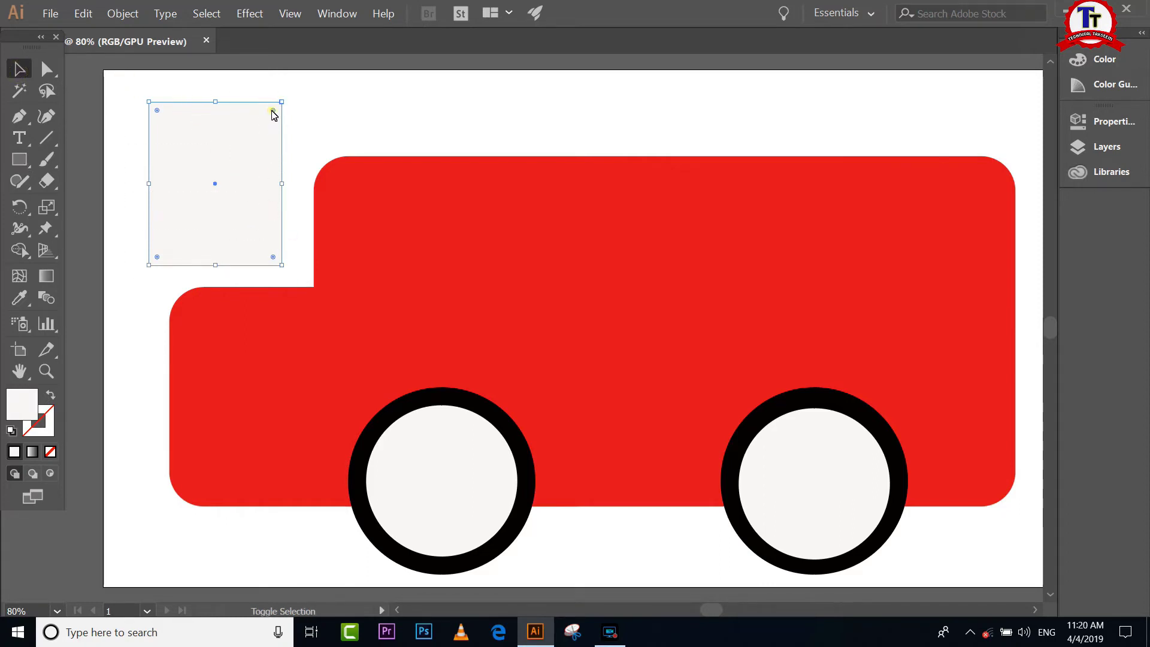
pyautogui.moveTo(273, 112); pyautogui.dragTo(251, 122)
pyautogui.click(305, 105)
# Place the window at the body's top right and repeat copies leftward into four windows
pyautogui.click(203, 153)
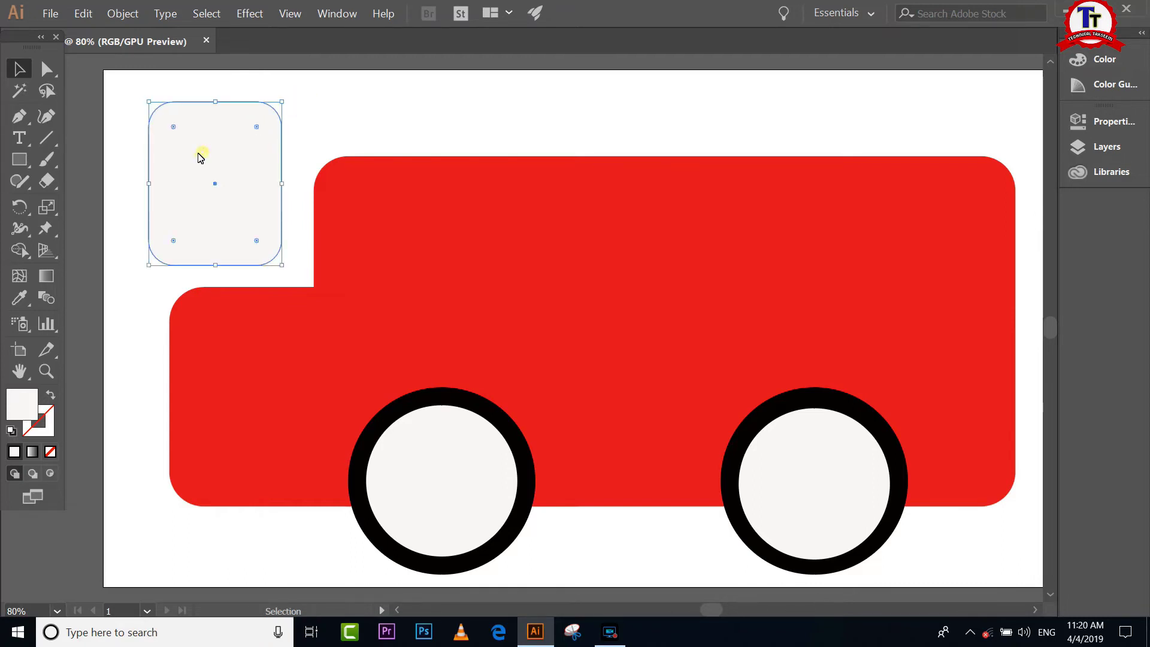
pyautogui.moveTo(200, 157); pyautogui.dragTo(921, 235)
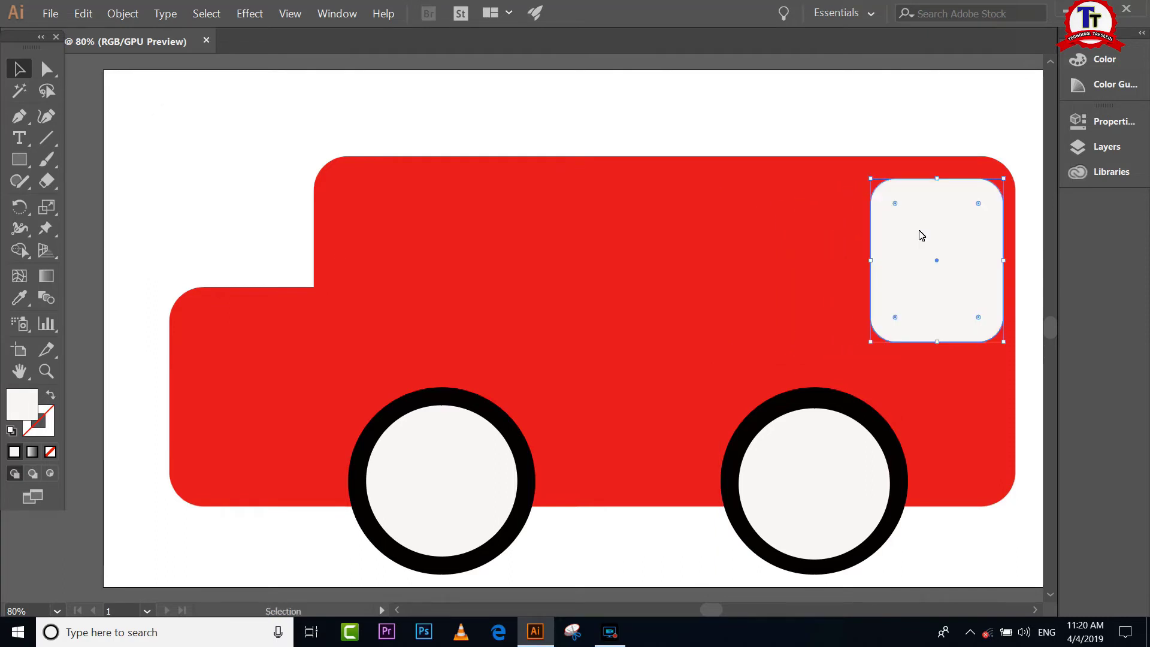
pyautogui.click(896, 130)
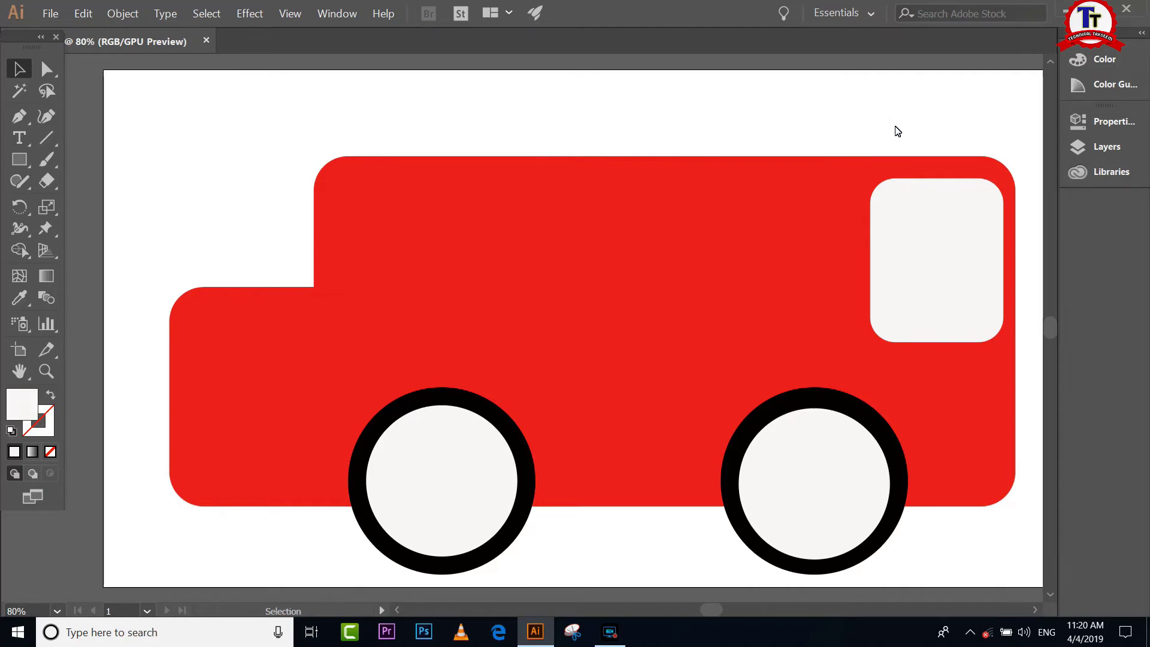
pyautogui.moveTo(952, 271); pyautogui.dragTo(807, 271)
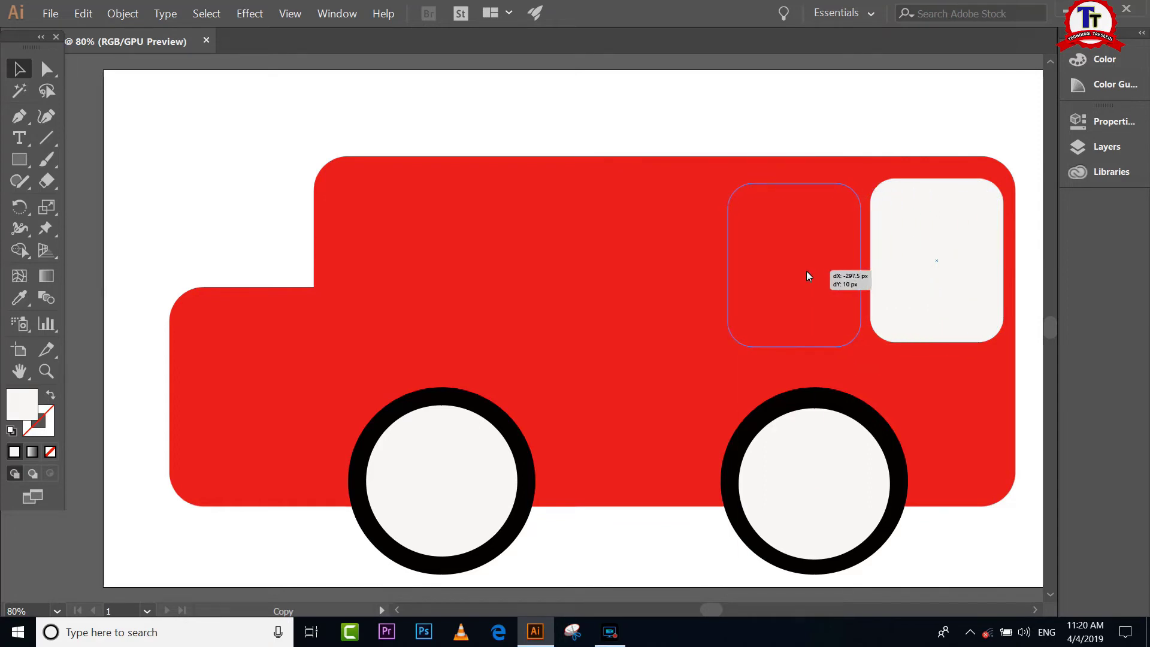
pyautogui.moveTo(806, 272); pyautogui.dragTo(806, 272)
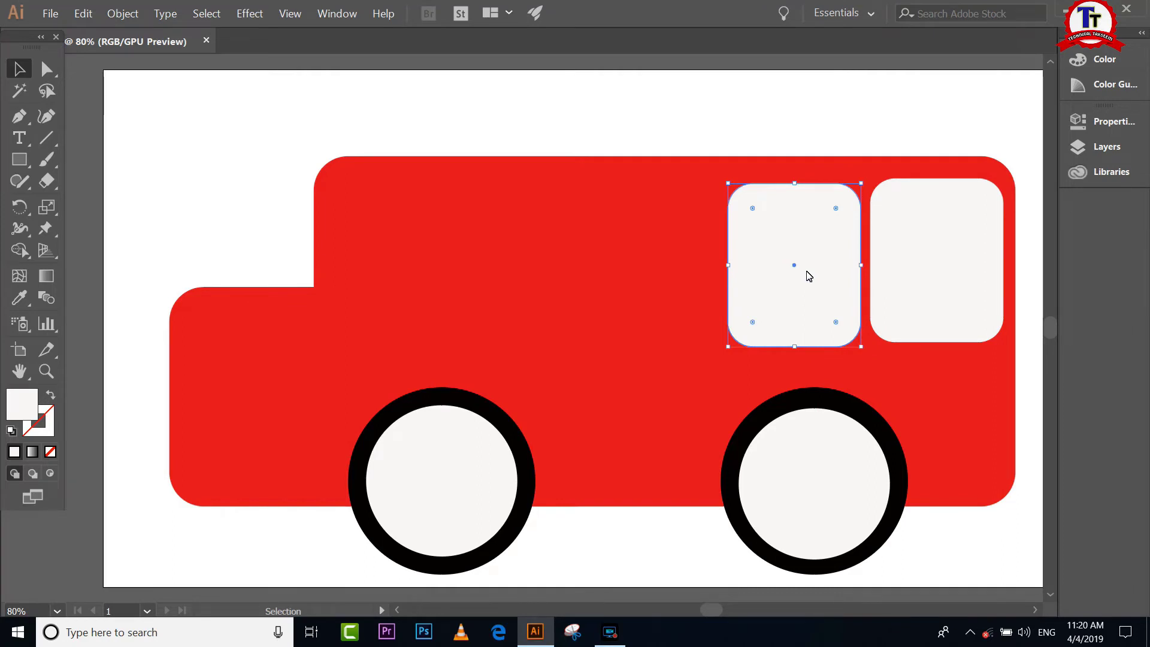
pyautogui.hotkey('ctrl', 'd')
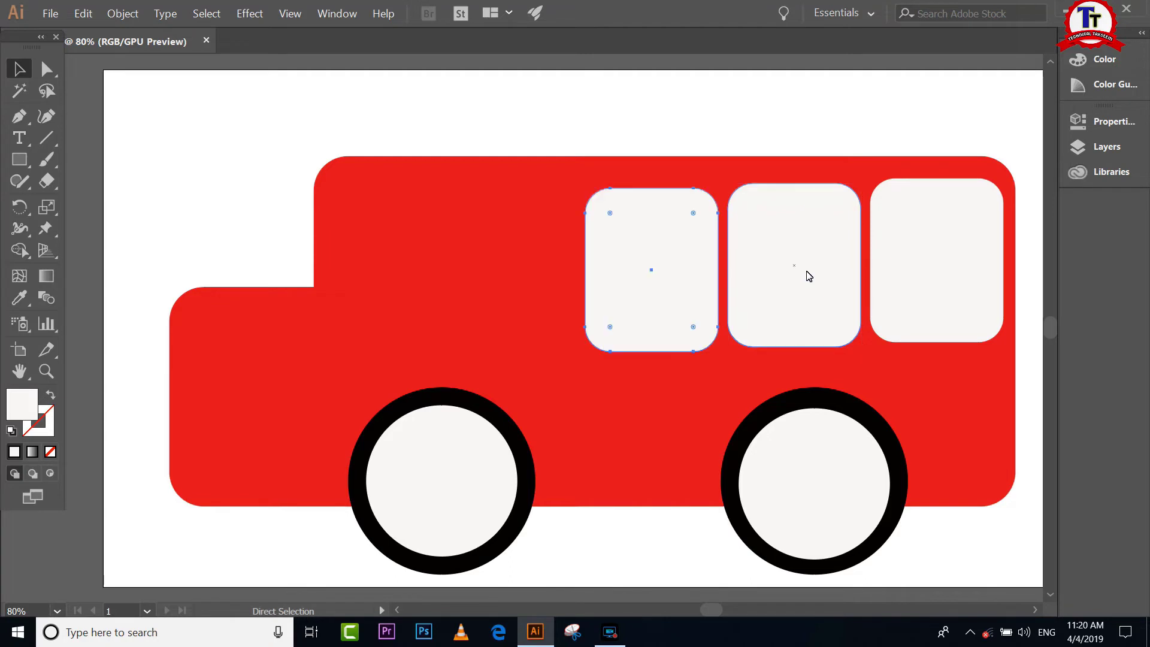
pyautogui.hotkey('ctrl', 'd')
pyautogui.hotkey('ctrl', 'd')
pyautogui.hotkey('ctrl', 'd')
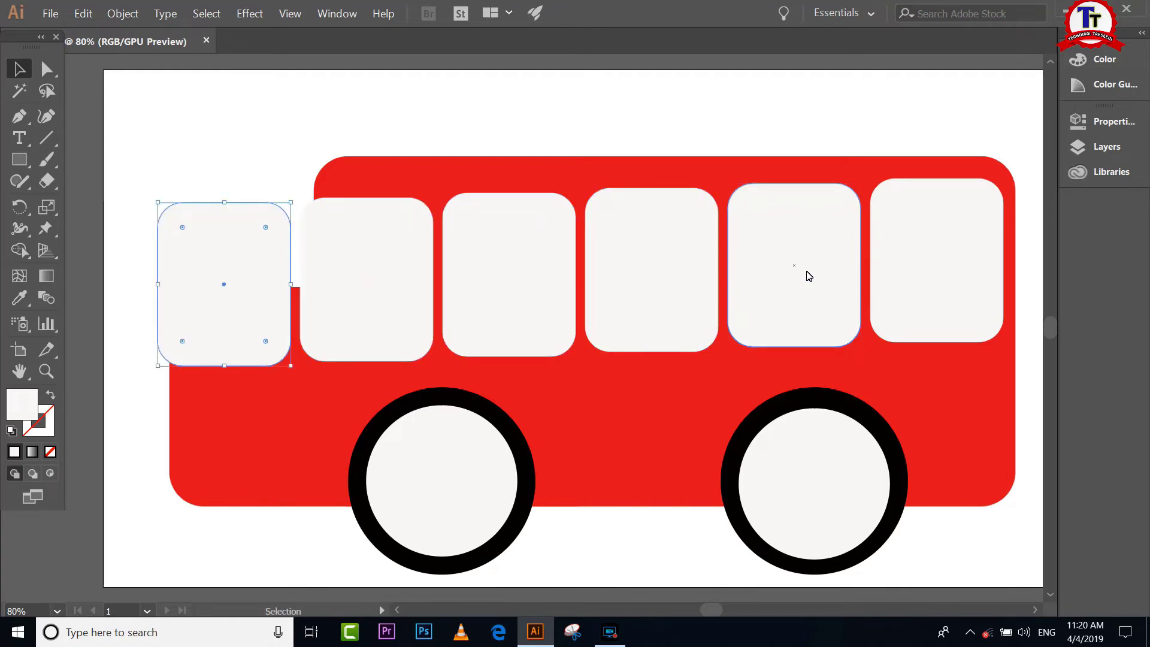
pyautogui.hotkey('ctrl', 'z')
pyautogui.hotkey('ctrl', 'z')
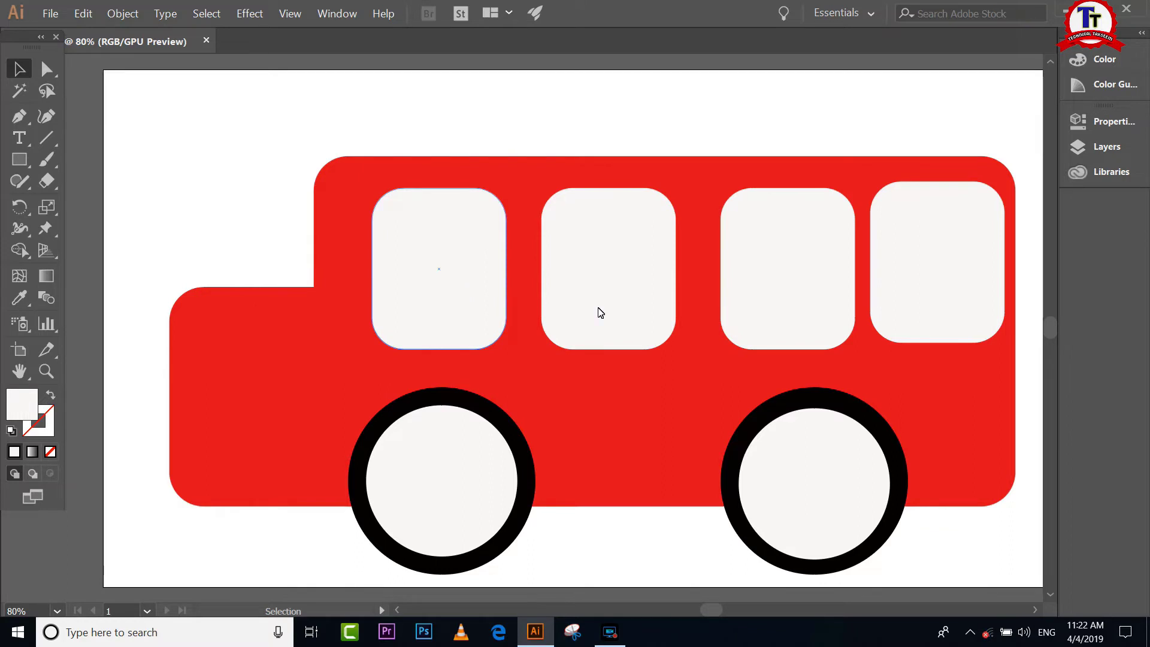
# Stretch the second window from the left down into a tall door
pyautogui.click(471, 280)
pyautogui.click(592, 296)
pyautogui.click(763, 309)
pyautogui.click(910, 297)
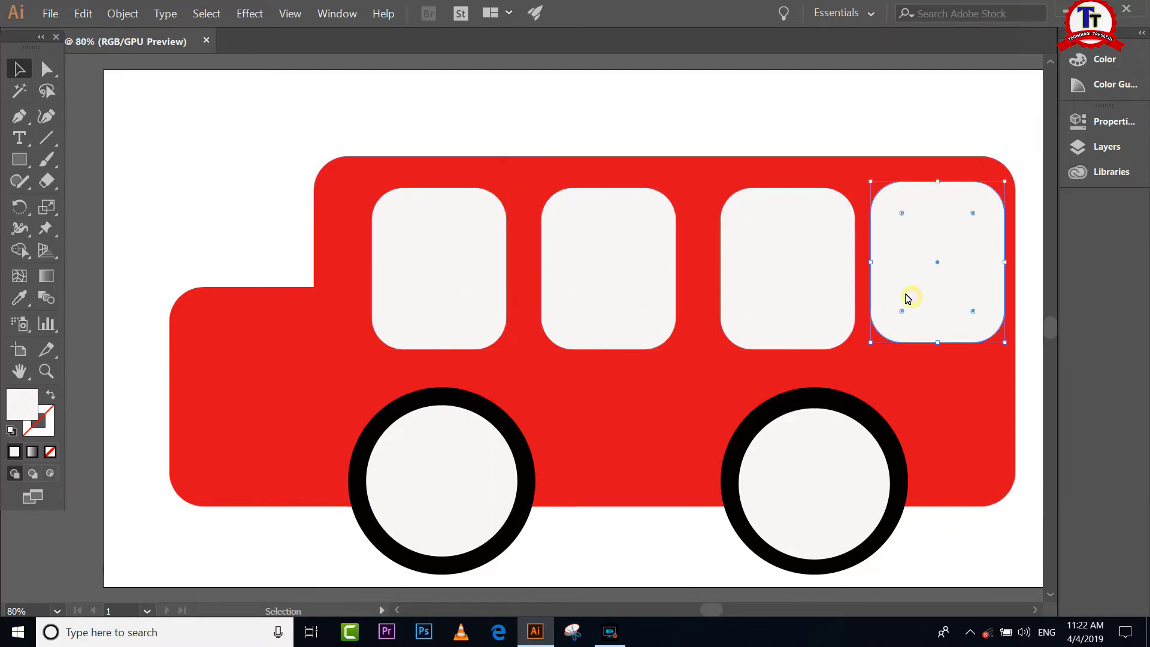
pyautogui.click(629, 308)
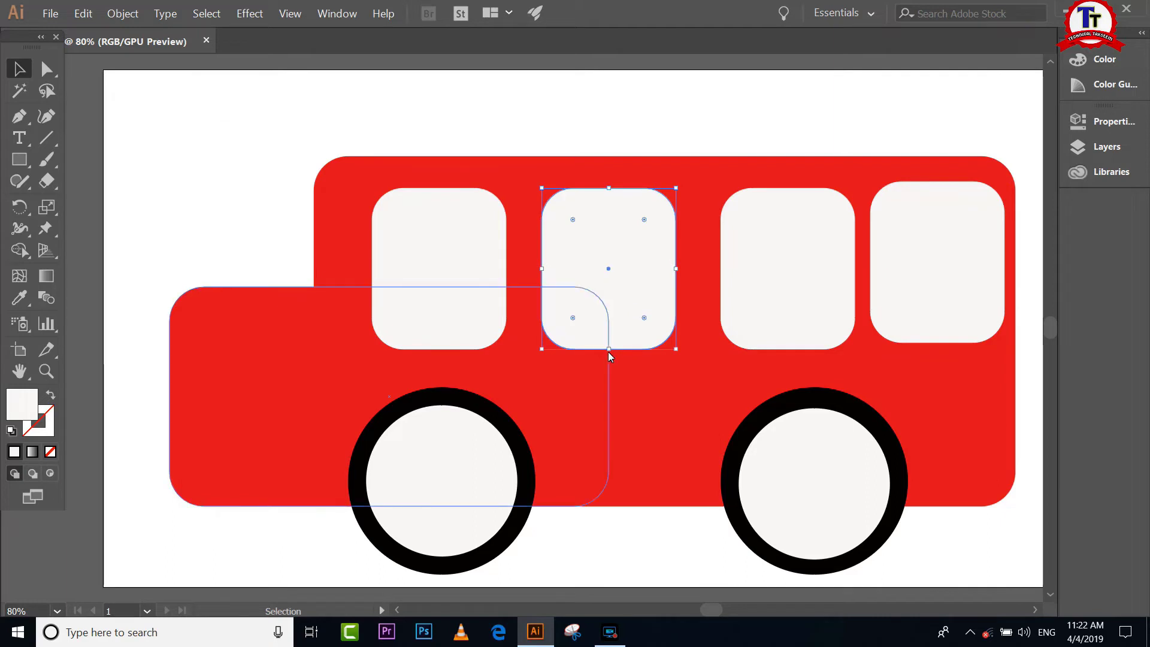
pyautogui.click(627, 343)
pyautogui.moveTo(610, 349); pyautogui.dragTo(621, 460)
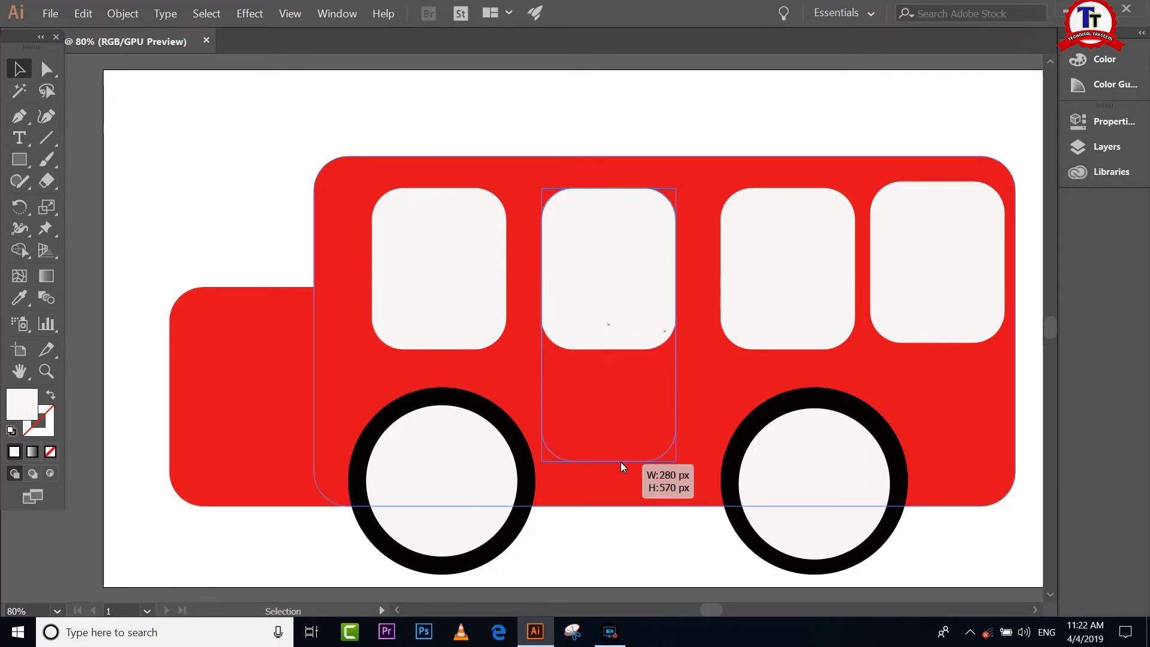
pyautogui.moveTo(620, 460); pyautogui.dragTo(631, 451)
pyautogui.click(642, 121)
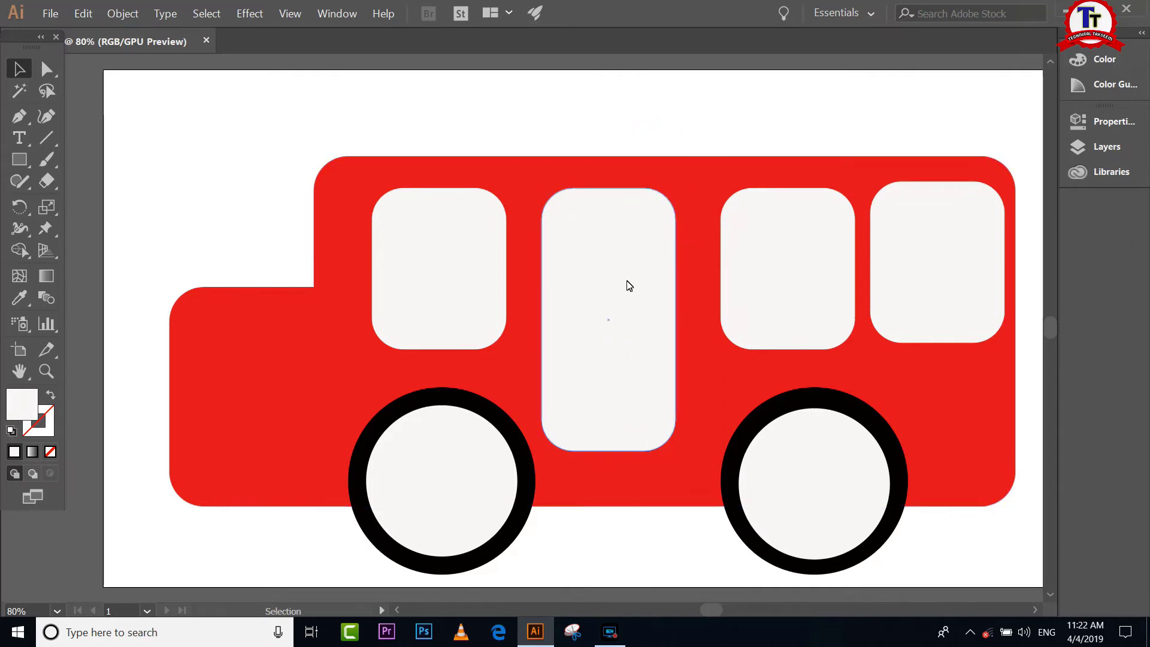
# Give the three windows and the door a near-black 020000 stroke
pyautogui.click(437, 278)
pyautogui.keyDown('shift'); pyautogui.click(572, 294); pyautogui.keyUp('shift')
pyautogui.keyDown('shift'); pyautogui.click(741, 283); pyautogui.keyUp('shift')
pyautogui.keyDown('shift'); pyautogui.click(911, 265); pyautogui.keyUp('shift')
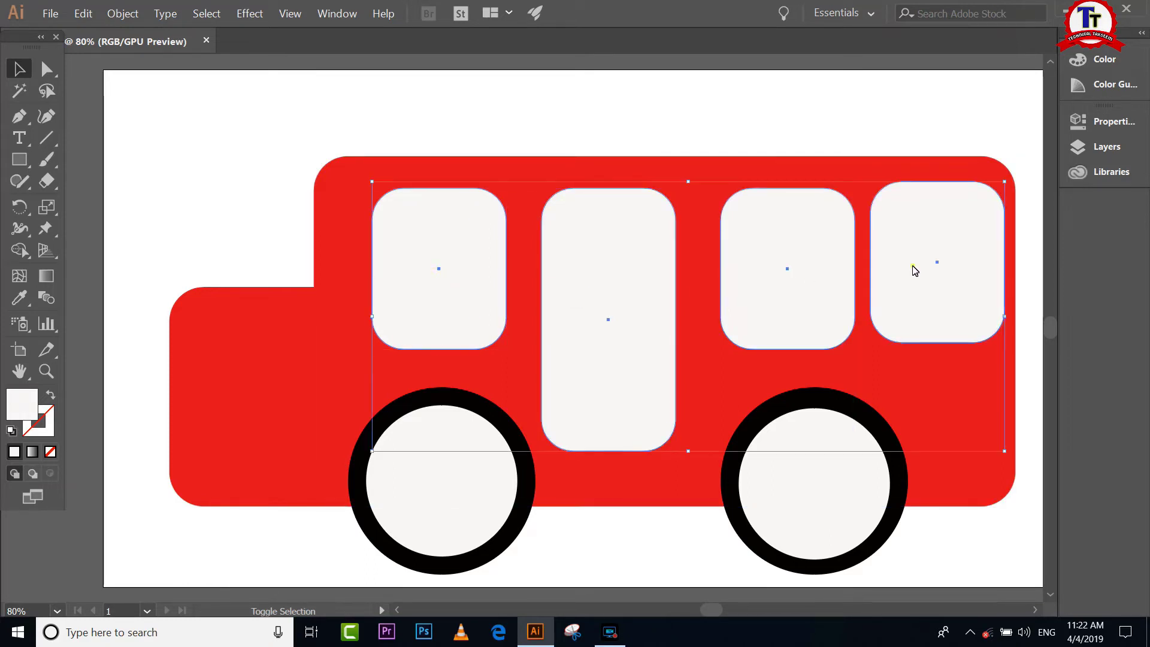
pyautogui.doubleClick(46, 433)
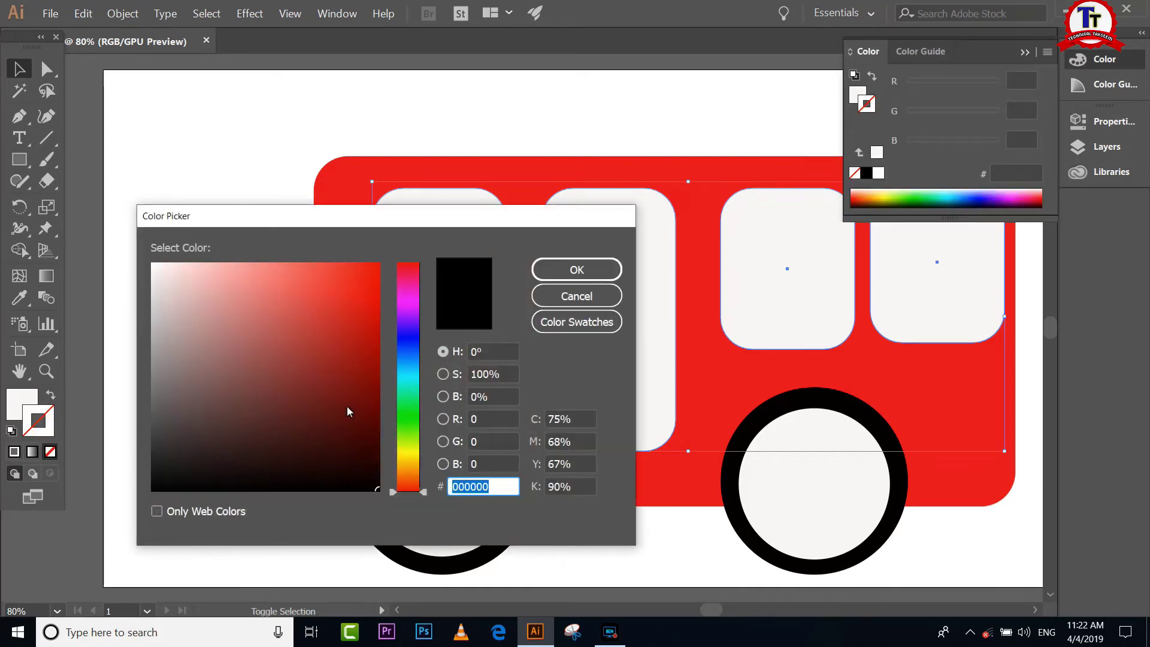
pyautogui.click(375, 489)
pyautogui.click(572, 268)
pyautogui.click(263, 172)
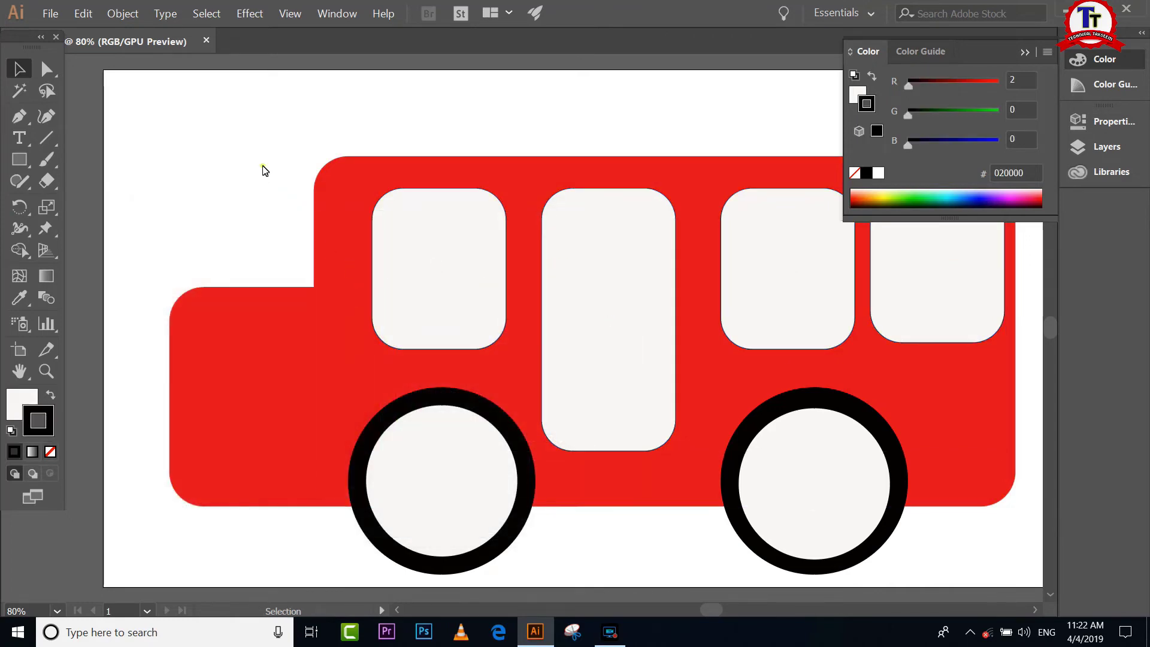
pyautogui.click(1024, 52)
pyautogui.click(519, 505)
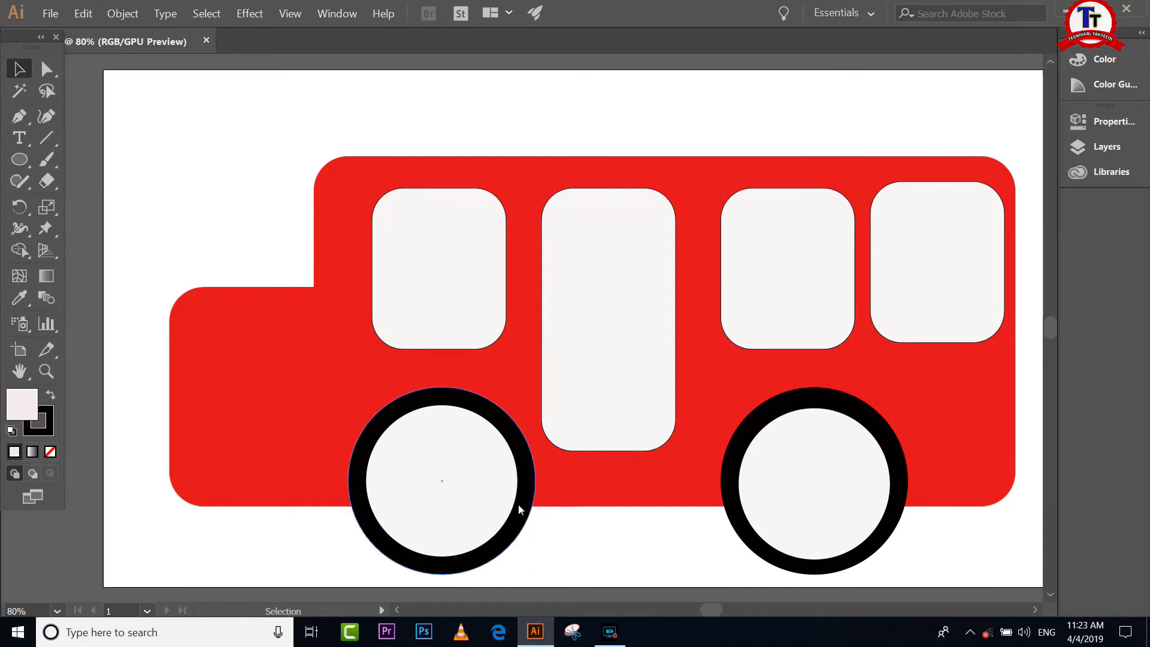
# Copy the wheel circle to the top-left, fill it black 000000 and shrink it proportionally
pyautogui.moveTo(518, 504); pyautogui.dragTo(471, 473)
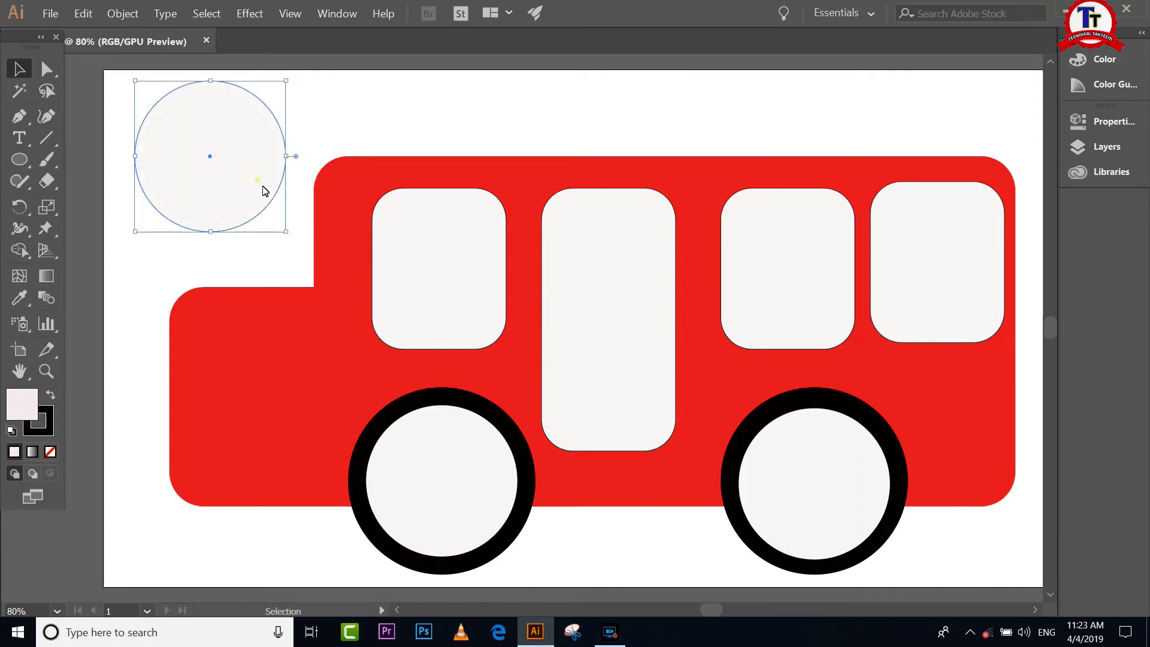
pyautogui.moveTo(471, 473); pyautogui.dragTo(246, 168)
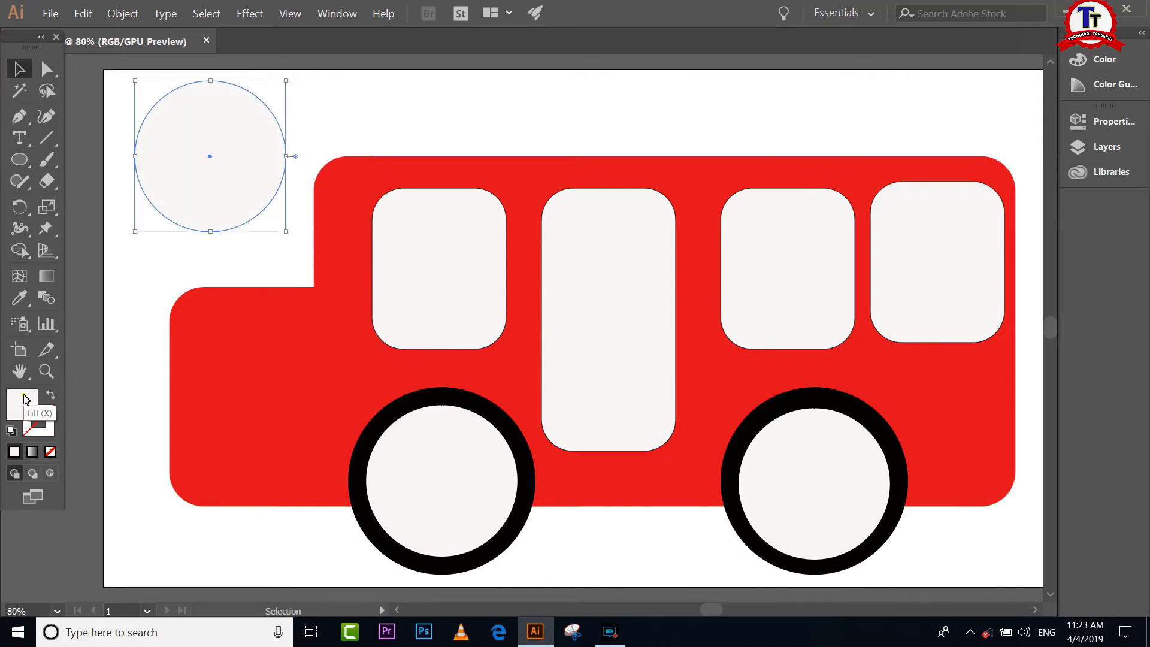
pyautogui.doubleClick(26, 399)
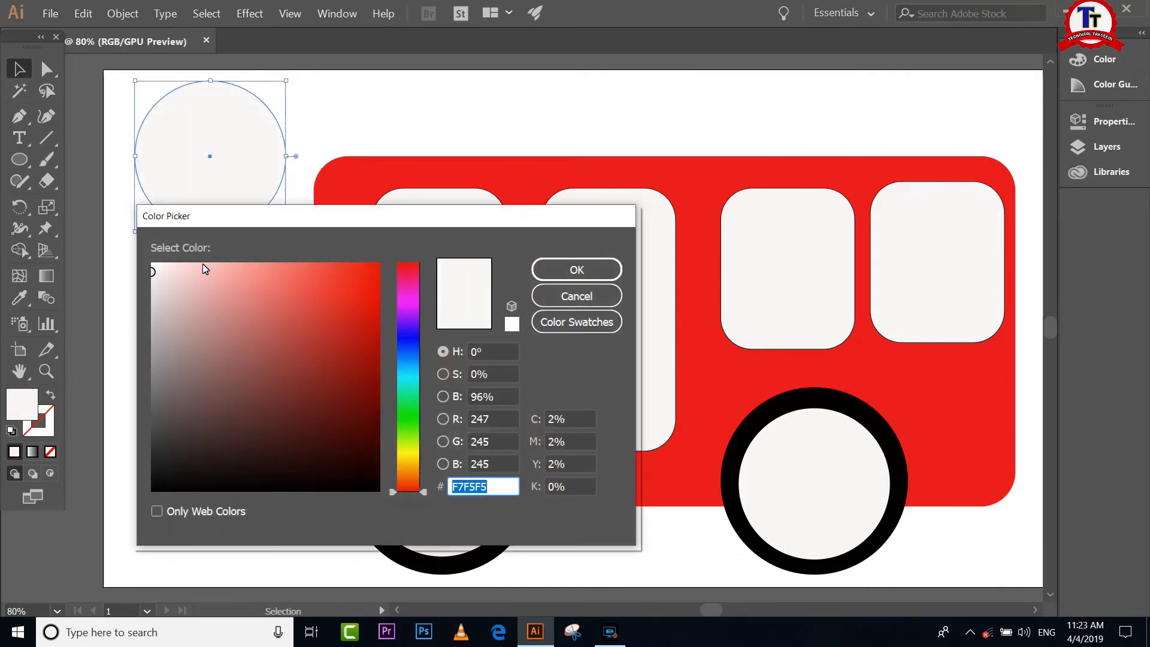
pyautogui.write('000000')
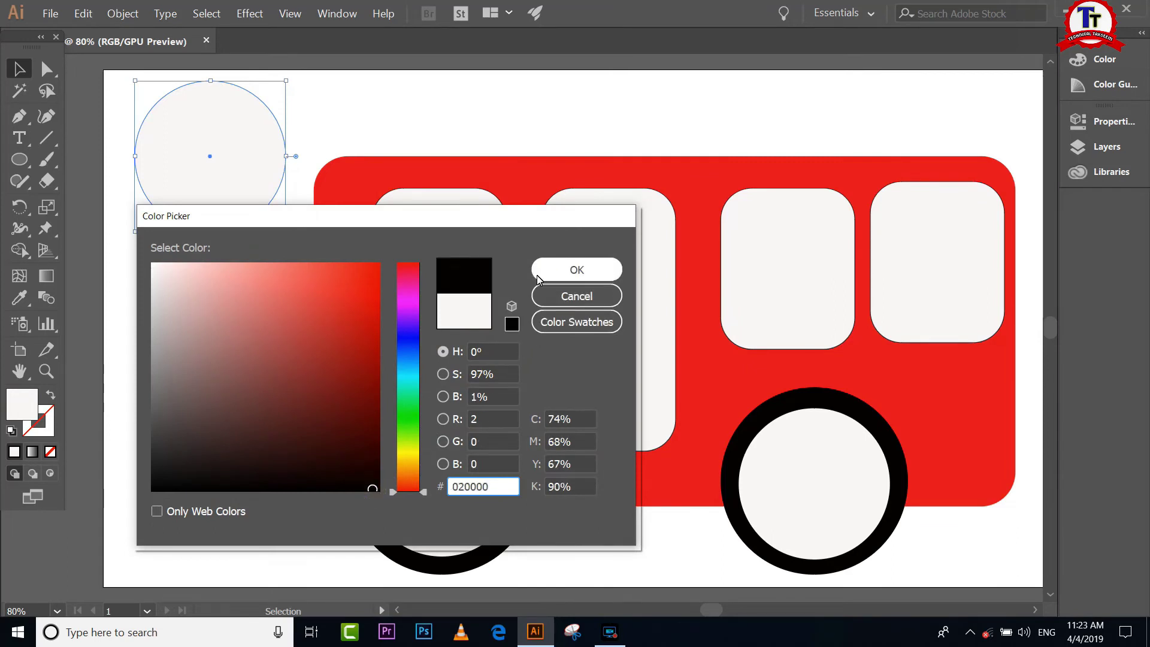
pyautogui.click(537, 271)
pyautogui.press('shift')
pyautogui.moveTo(285, 236); pyautogui.dragTo(275, 220)
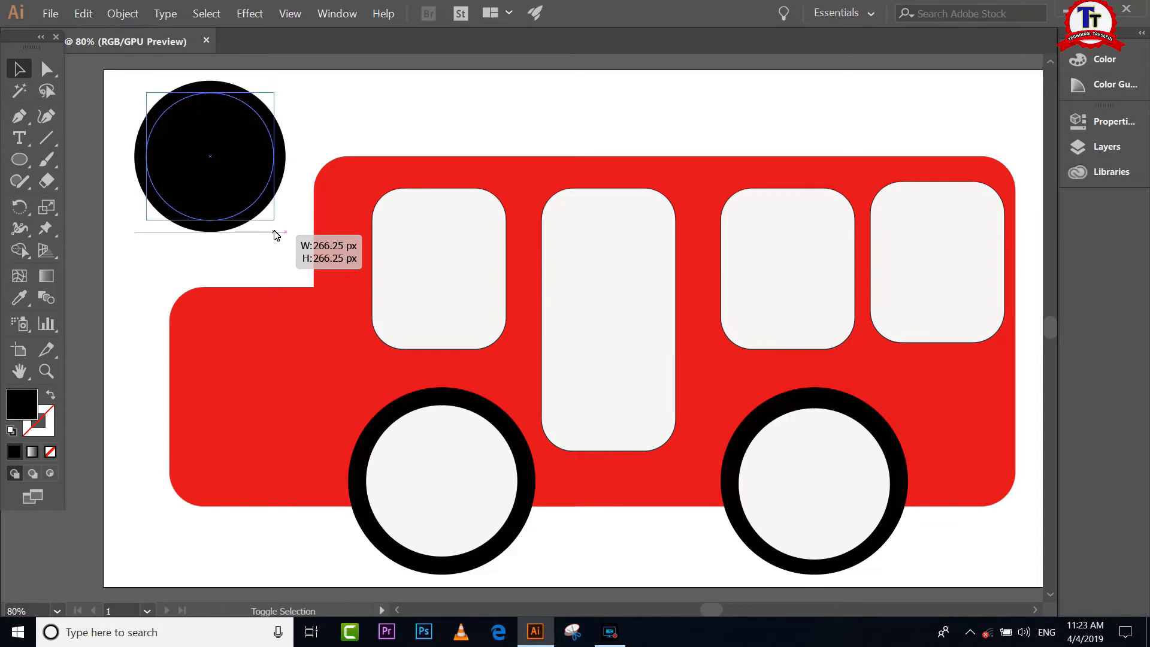
pyautogui.click(341, 129)
# Centre the black hub in the left wheel and place a copy in the right wheel
pyautogui.moveTo(226, 142); pyautogui.dragTo(455, 469)
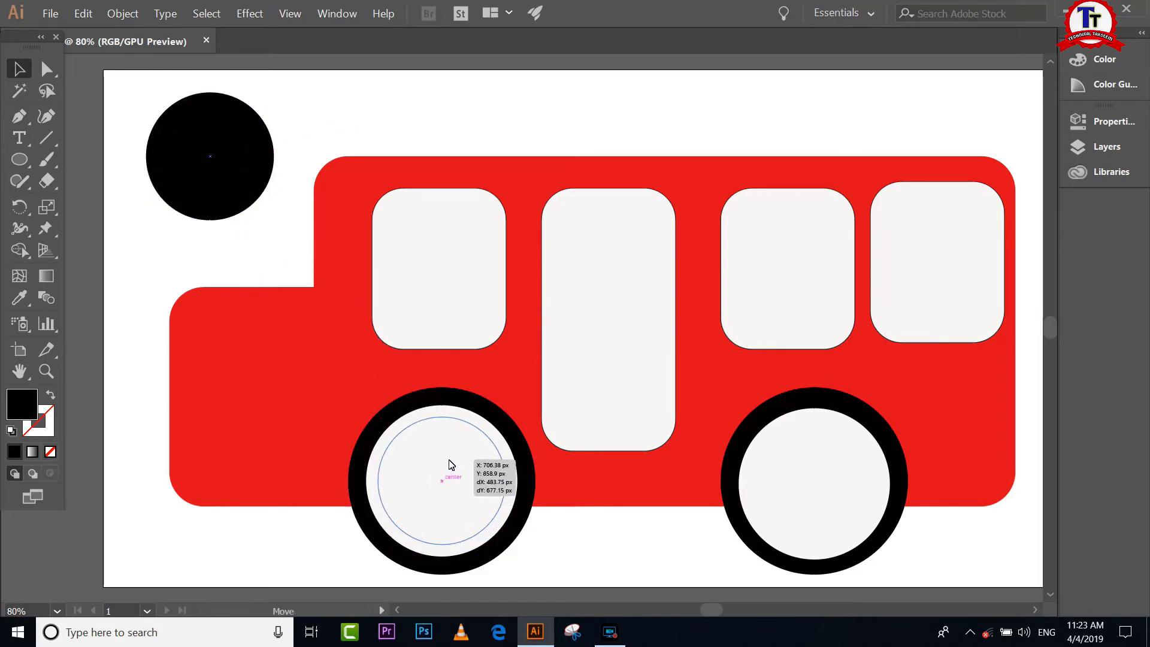
pyautogui.moveTo(455, 470); pyautogui.dragTo(452, 467)
pyautogui.click(550, 533)
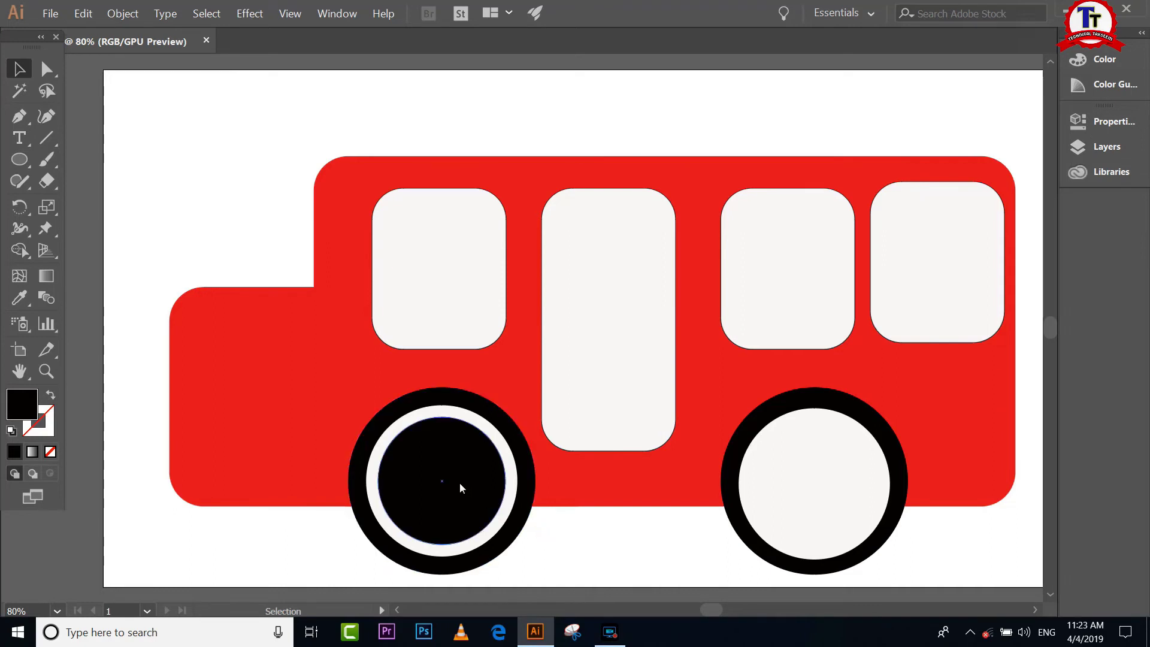
pyautogui.moveTo(433, 446); pyautogui.dragTo(852, 434)
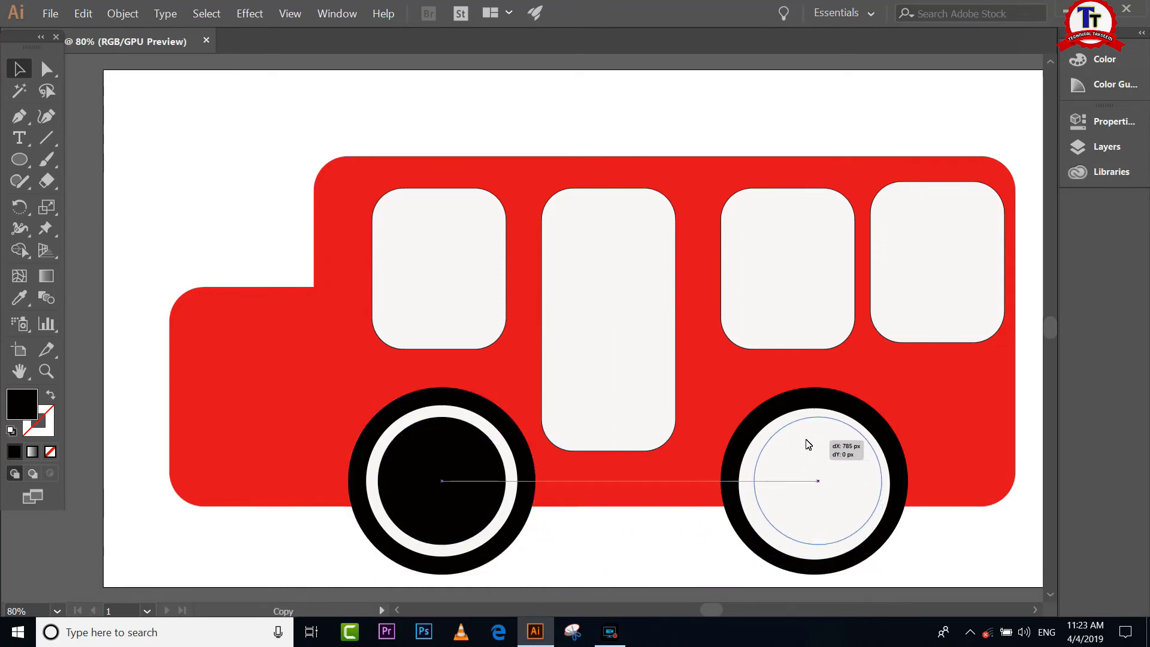
pyautogui.moveTo(853, 434); pyautogui.dragTo(848, 418)
pyautogui.click(940, 543)
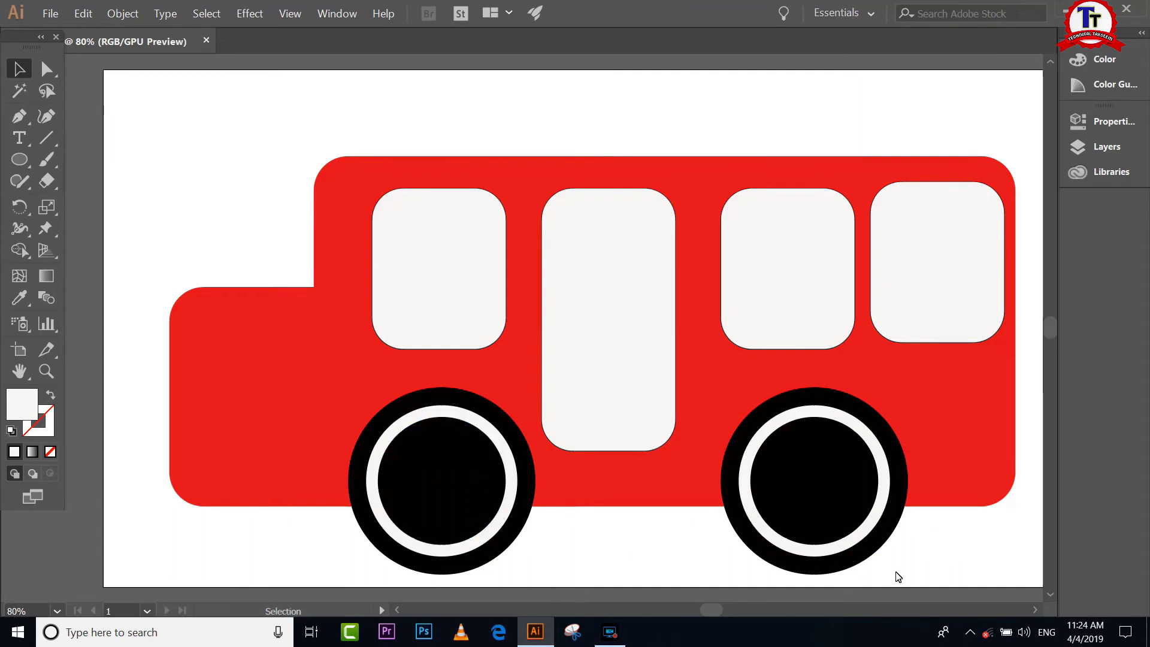
pyautogui.click(924, 554)
# Draw a small circle filled with off-white F9F2F2
pyautogui.click(26, 159)
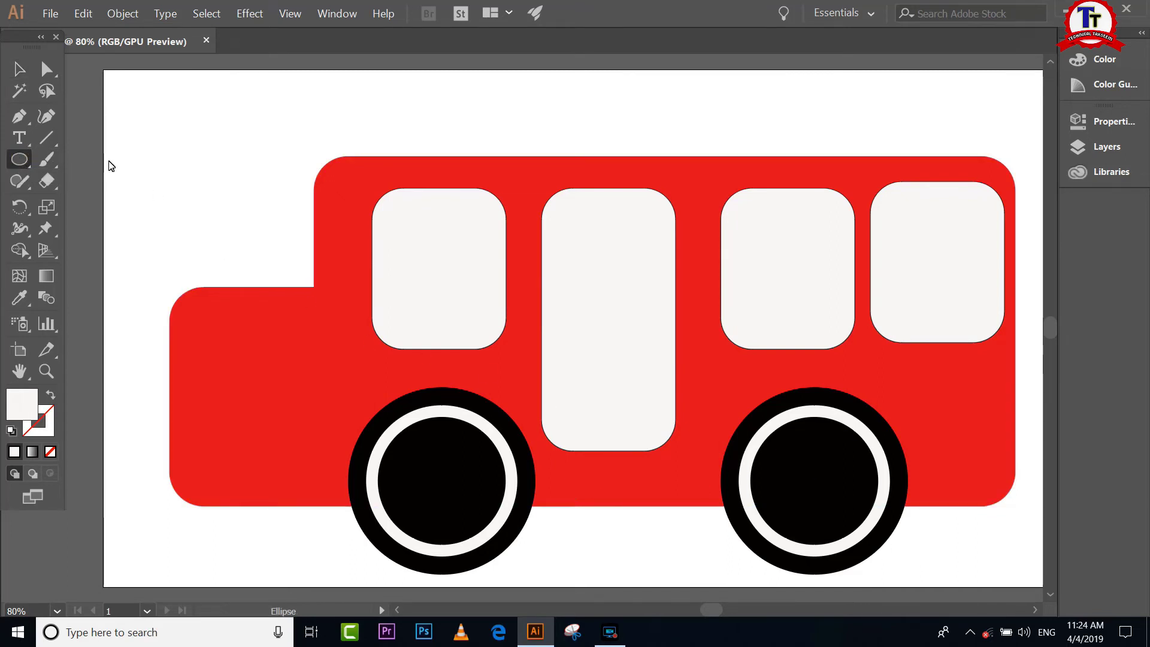
pyautogui.moveTo(150, 118); pyautogui.dragTo(159, 133)
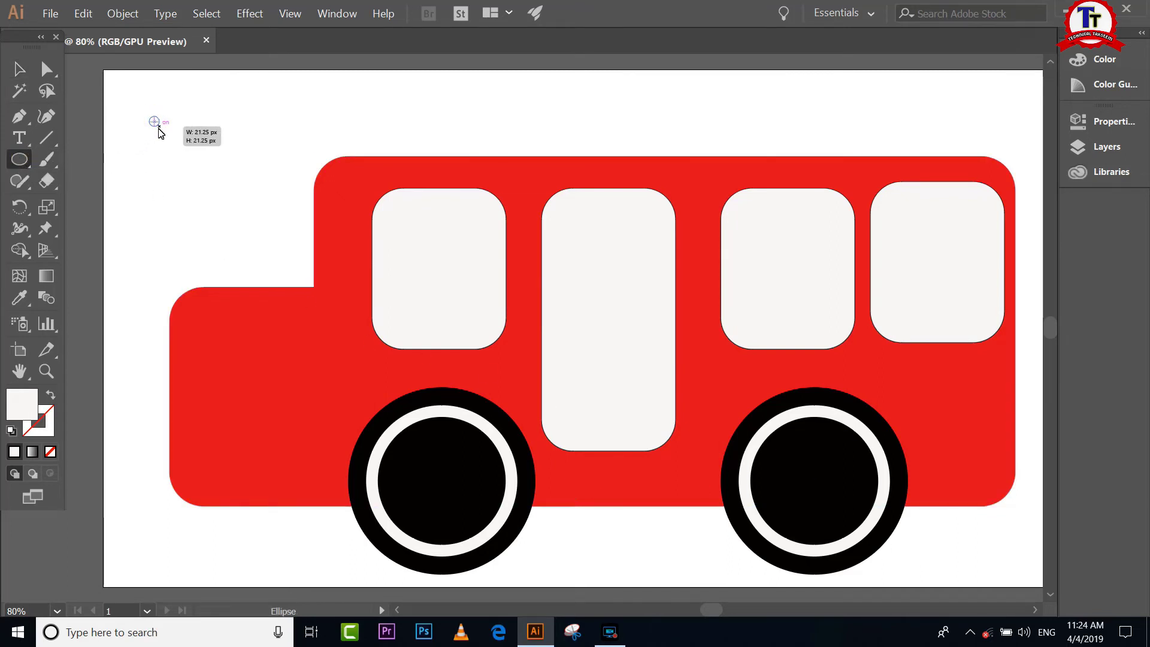
pyautogui.moveTo(158, 133); pyautogui.dragTo(159, 125)
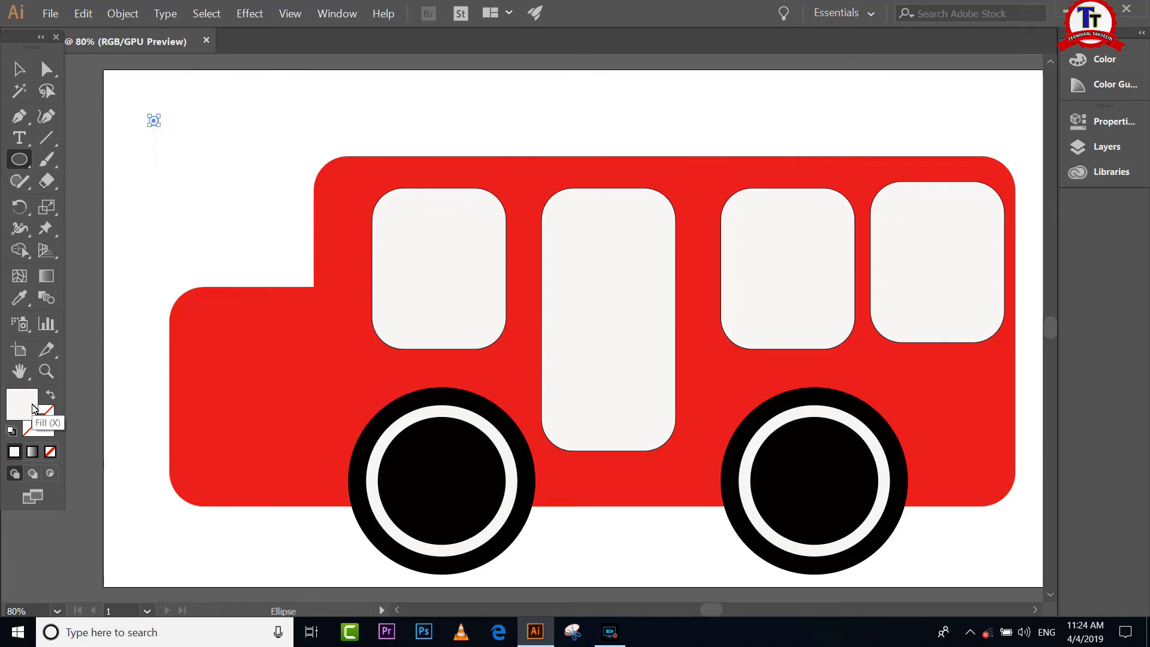
pyautogui.doubleClick(33, 409)
pyautogui.write('F9F2F2')
pyautogui.press('Return')
# Move the small dot onto the top of the left wheel's hub
pyautogui.press('v')
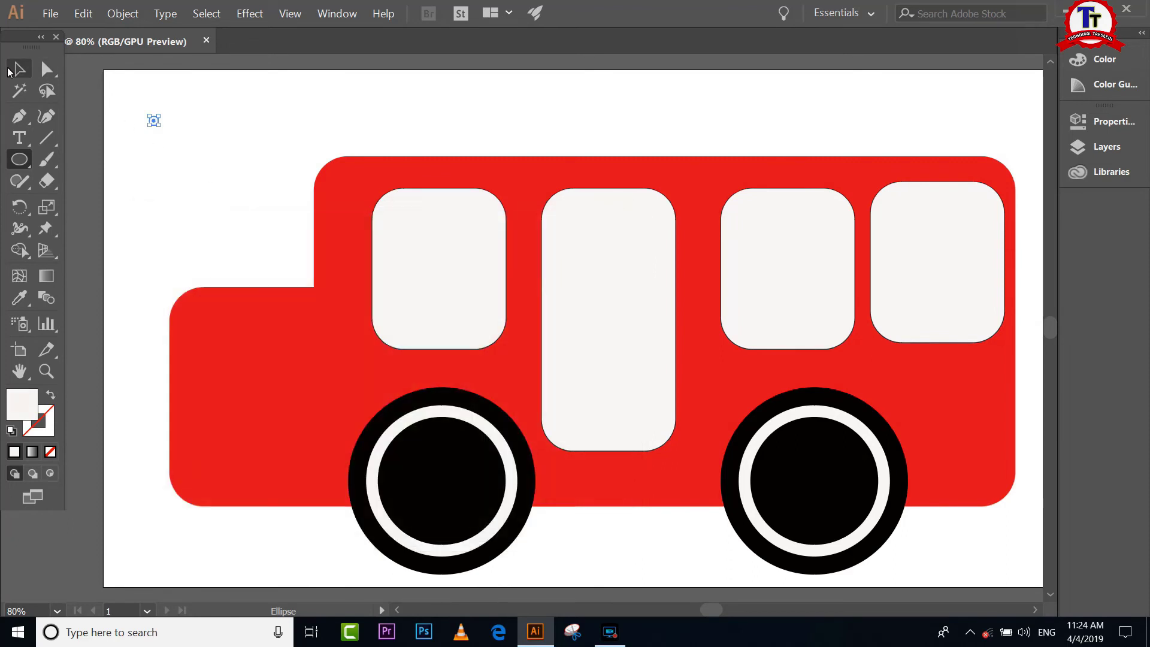
pyautogui.moveTo(151, 122); pyautogui.dragTo(390, 434)
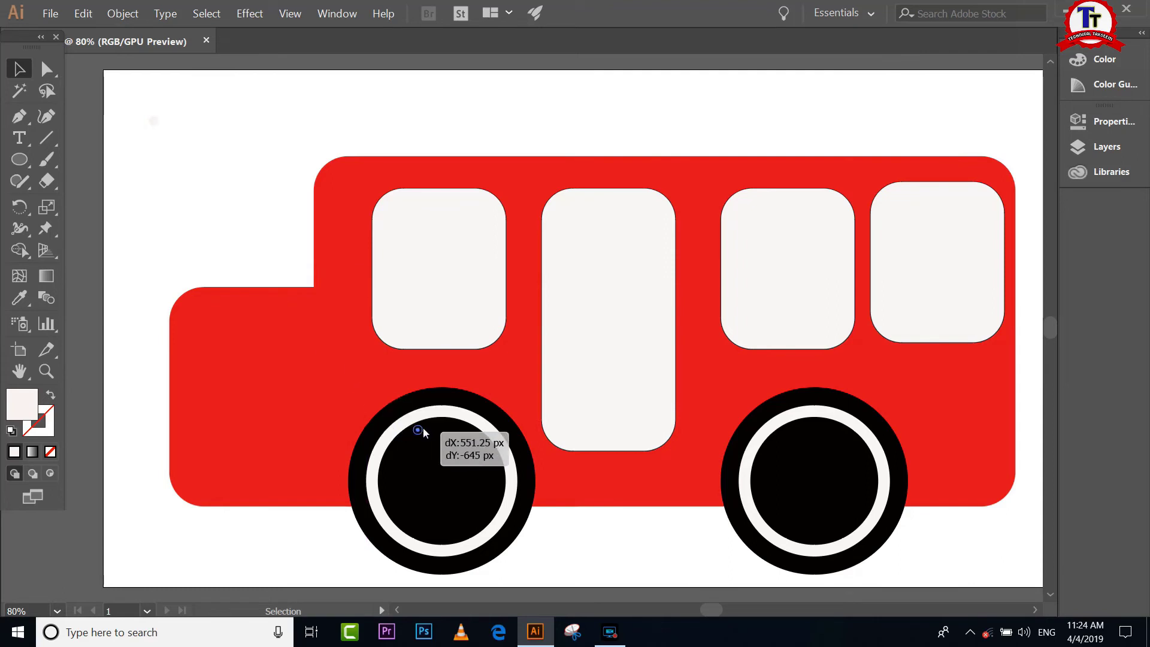
pyautogui.moveTo(389, 434); pyautogui.dragTo(432, 430)
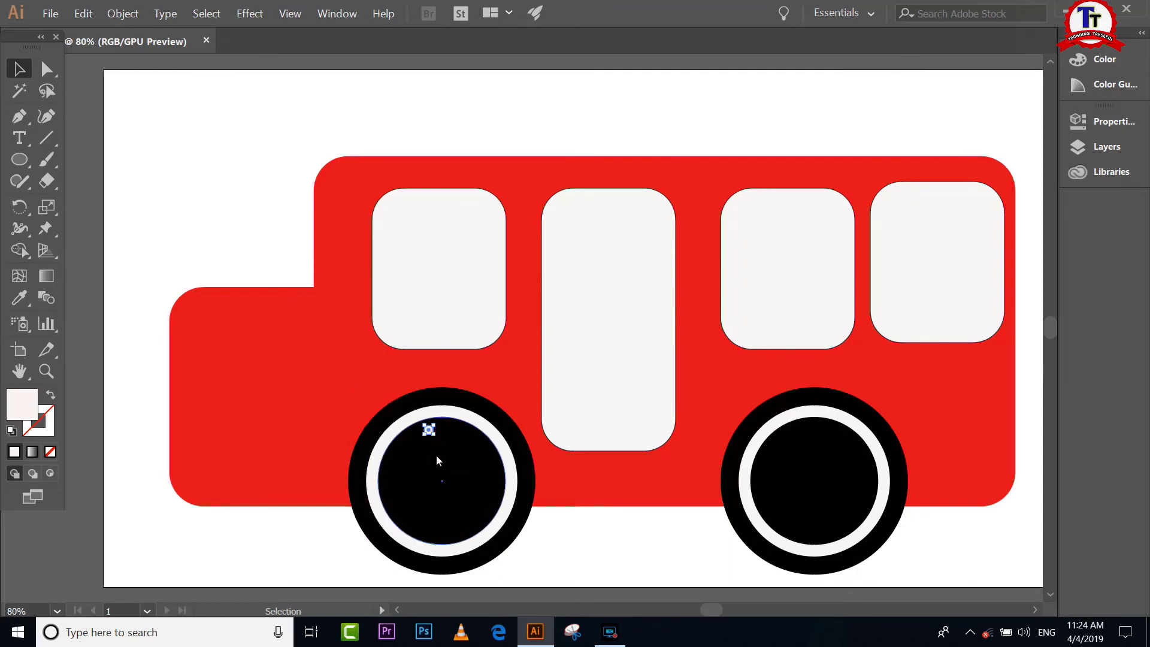
pyautogui.click(431, 428)
# Copy the dot around the hub's edge, repeating with Ctrl+D to form a ring
pyautogui.moveTo(430, 429); pyautogui.dragTo(462, 434)
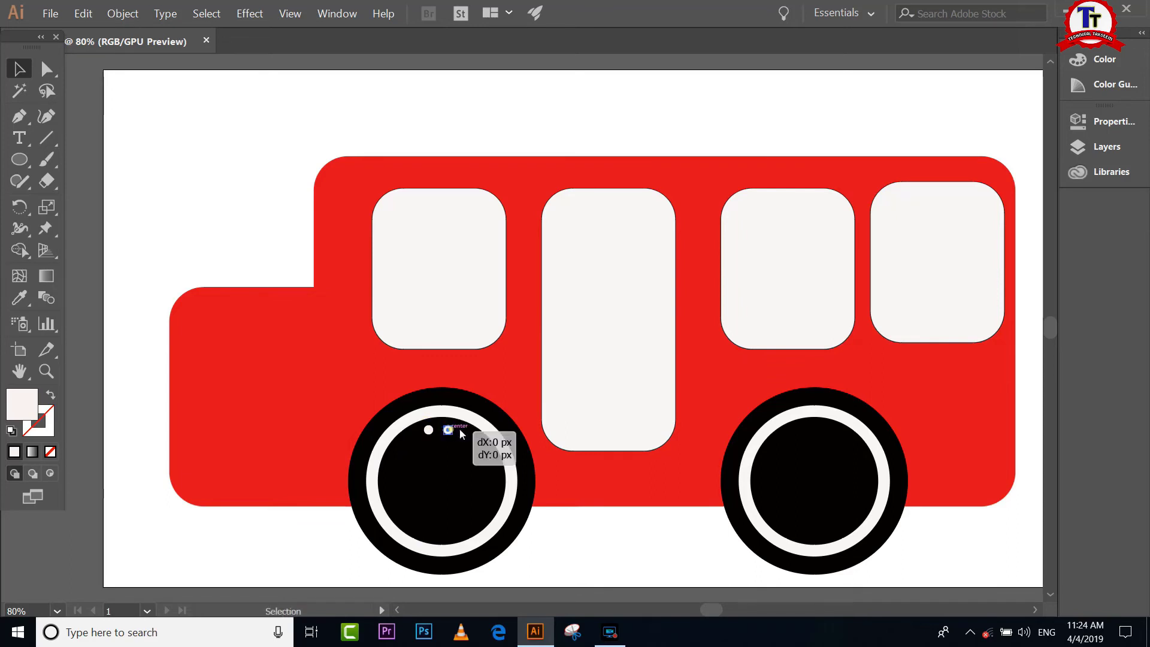
pyautogui.moveTo(461, 434); pyautogui.dragTo(483, 456)
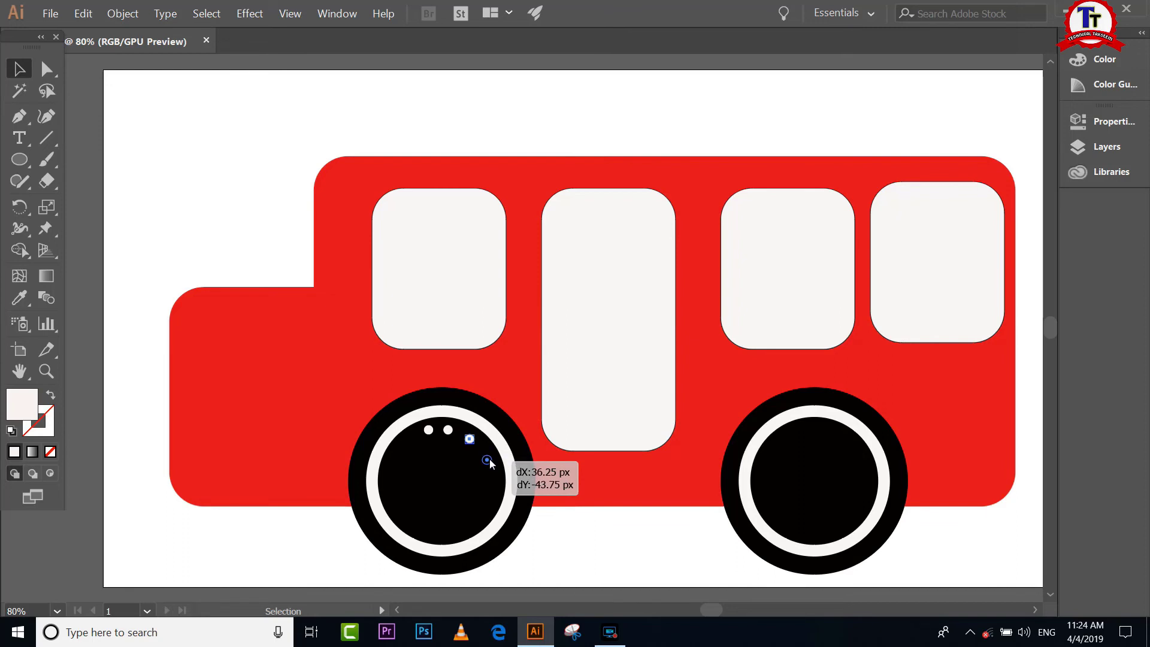
pyautogui.moveTo(488, 457); pyautogui.dragTo(491, 471)
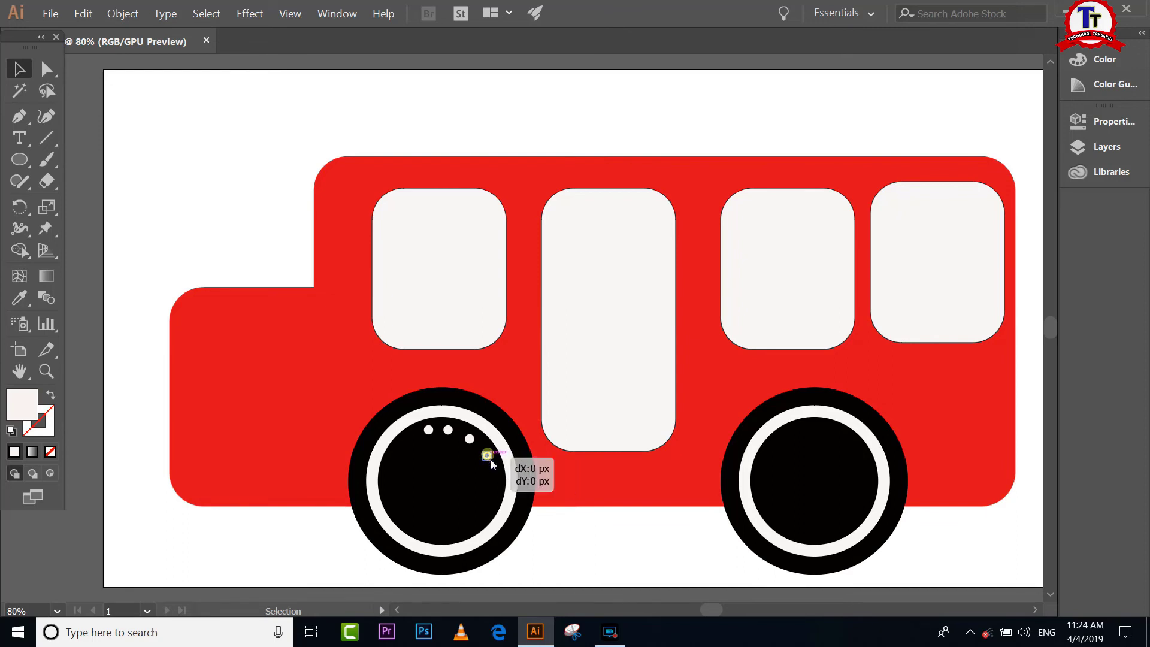
pyautogui.hotkey('ctrl', 'd')
pyautogui.hotkey('ctrl', 'd')
pyautogui.hotkey('ctrl', 'd')
pyautogui.hotkey('ctrl', 'd')
pyautogui.hotkey('ctrl', 'd')
pyautogui.hotkey('ctrl', 'd')
pyautogui.click(426, 508)
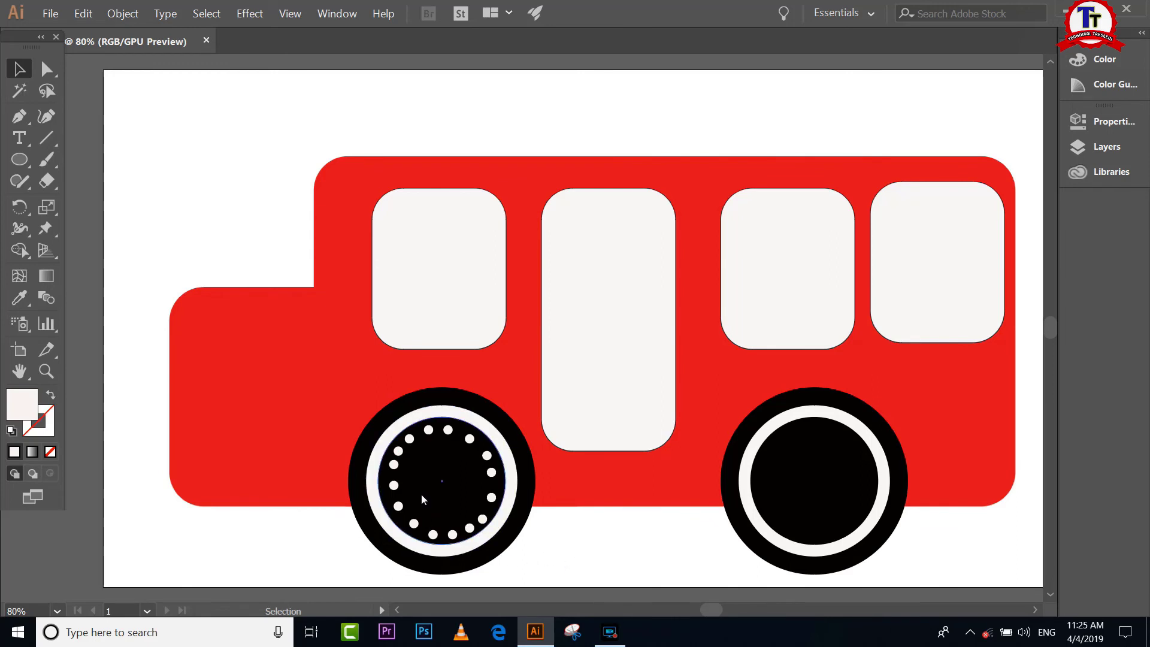
pyautogui.moveTo(396, 468); pyautogui.dragTo(390, 469)
# Even out the dots on the left hub's lower-right
pyautogui.moveTo(470, 528); pyautogui.dragTo(474, 524)
pyautogui.click(569, 545)
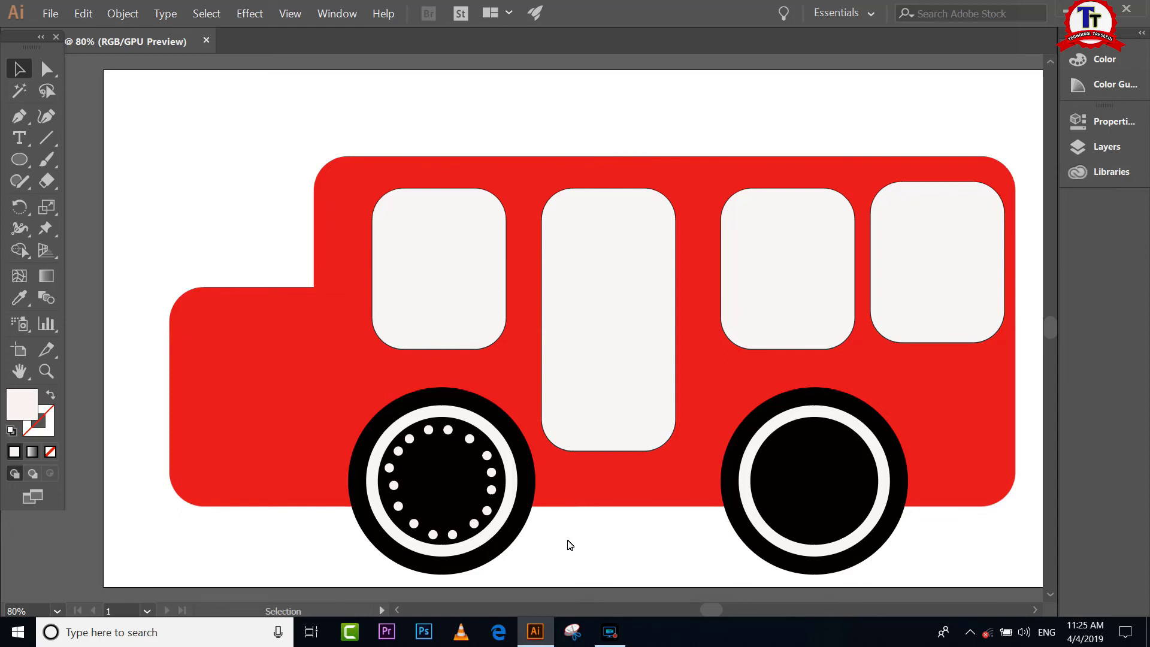
pyautogui.keyDown('shift'); pyautogui.click(441, 459); pyautogui.keyUp('shift')
pyautogui.keyDown('shift'); pyautogui.click(448, 437); pyautogui.keyUp('shift')
# Select the left wheel's dot ring and copy it onto the right wheel's hub
pyautogui.keyDown('shift'); pyautogui.click(449, 432); pyautogui.keyUp('shift')
pyautogui.keyDown('shift'); pyautogui.click(470, 439); pyautogui.keyUp('shift')
pyautogui.keyDown('shift'); pyautogui.click(491, 473); pyautogui.keyUp('shift')
pyautogui.keyDown('shift'); pyautogui.click(487, 510); pyautogui.keyUp('shift')
pyautogui.moveTo(450, 542); pyautogui.dragTo(387, 429)
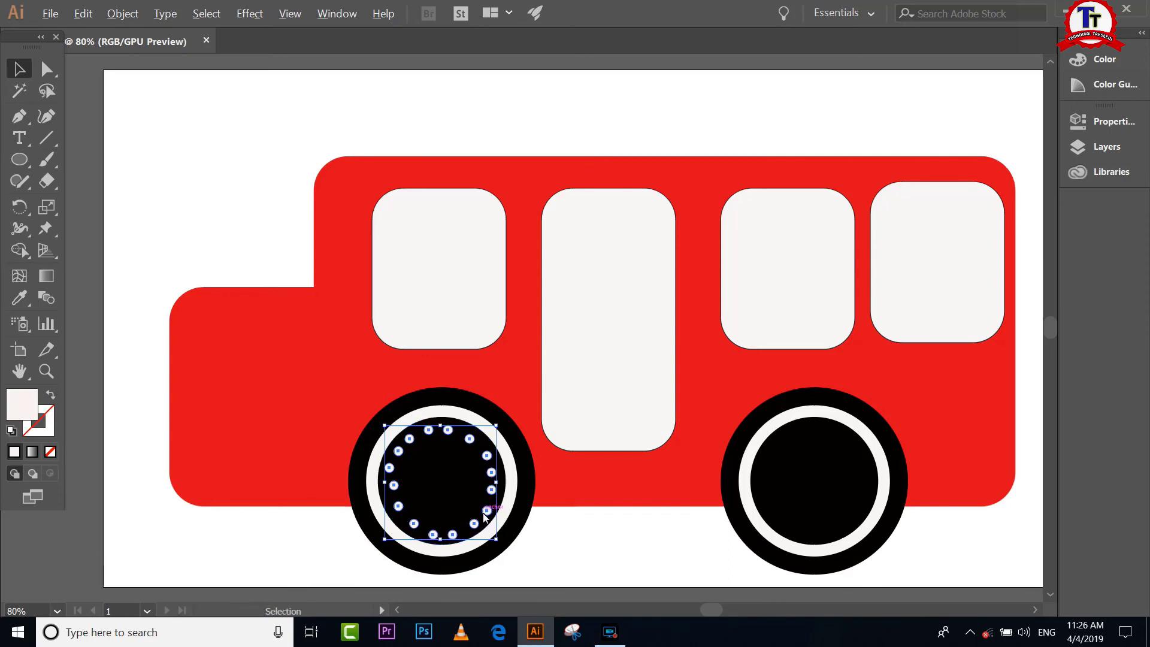
pyautogui.moveTo(490, 515); pyautogui.dragTo(854, 514)
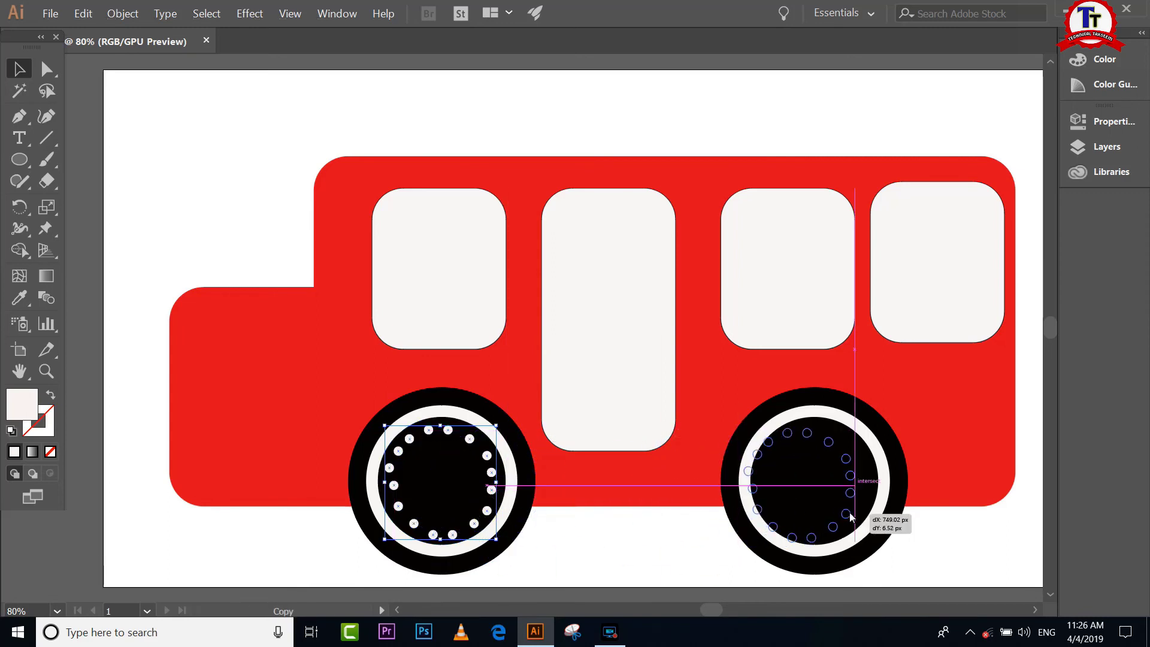
pyautogui.moveTo(855, 513); pyautogui.dragTo(862, 514)
pyautogui.click(906, 570)
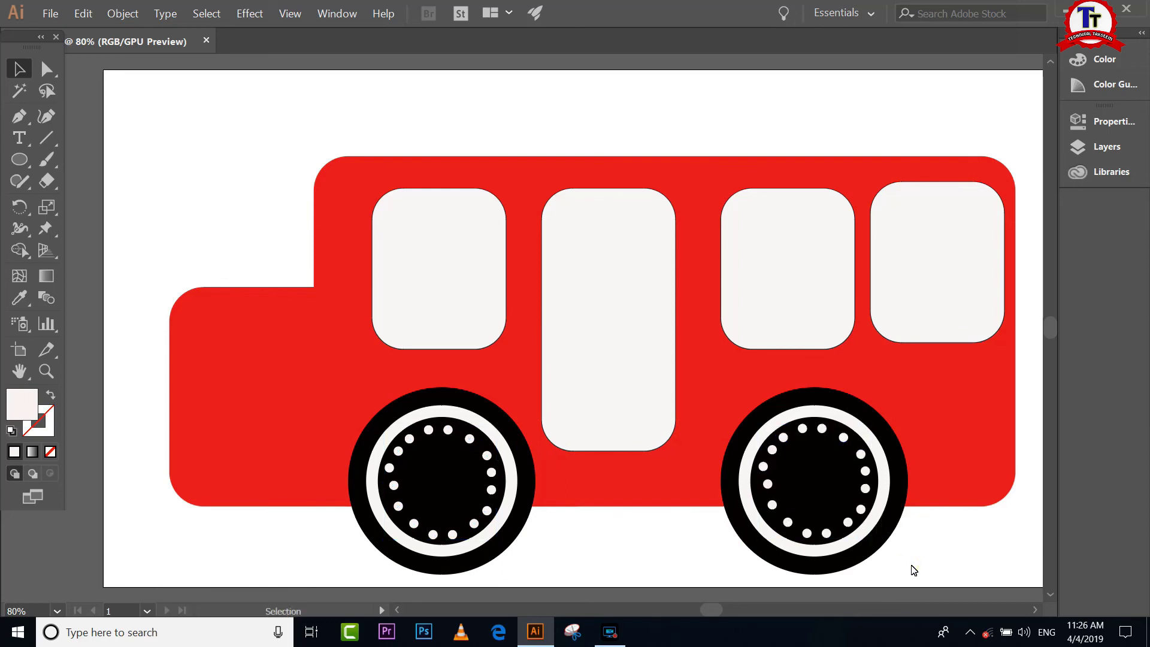